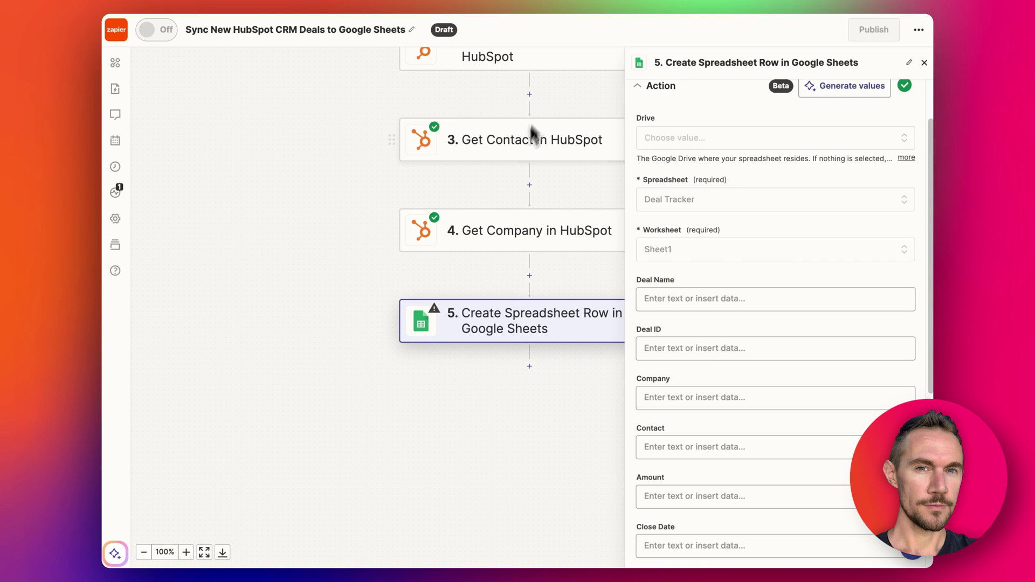
# Step: Scroll the Zap canvas back up toward the trigger step
pyautogui.scroll(5, 524, 234)
pyautogui.scroll(2, 498, 136)
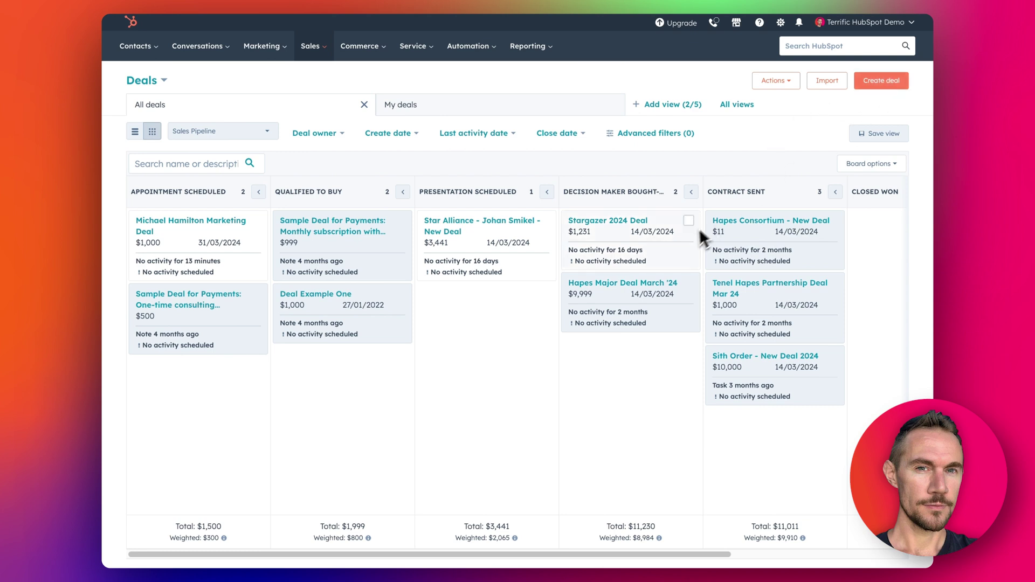
pyautogui.click(214, 225)
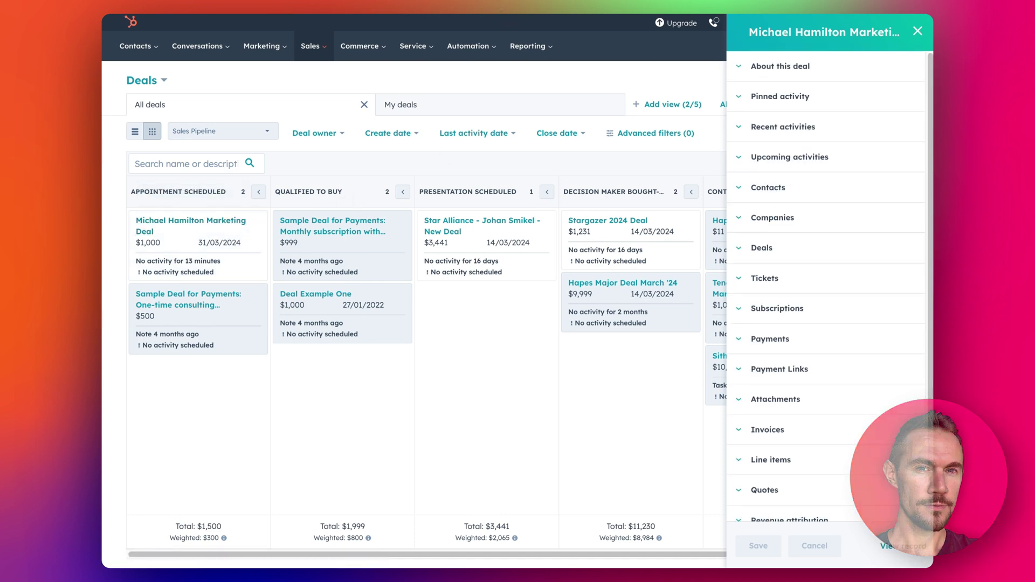
pyautogui.click(214, 225)
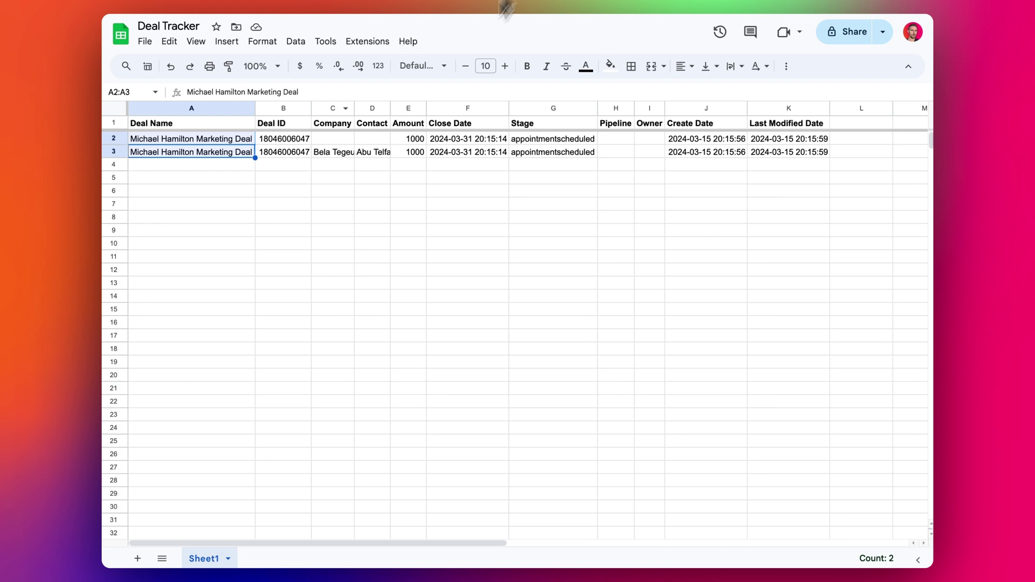
pyautogui.moveTo(240, 165); pyautogui.dragTo(658, 178)
pyautogui.click(754, 152)
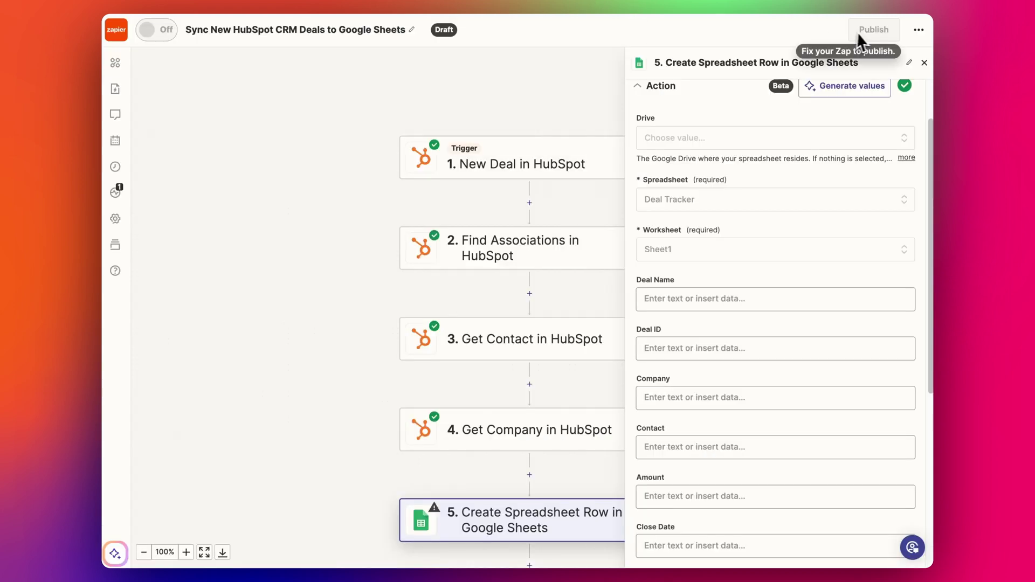
# Step: Close the spreadsheet row step and open the New Deal in HubSpot trigger
pyautogui.click(924, 63)
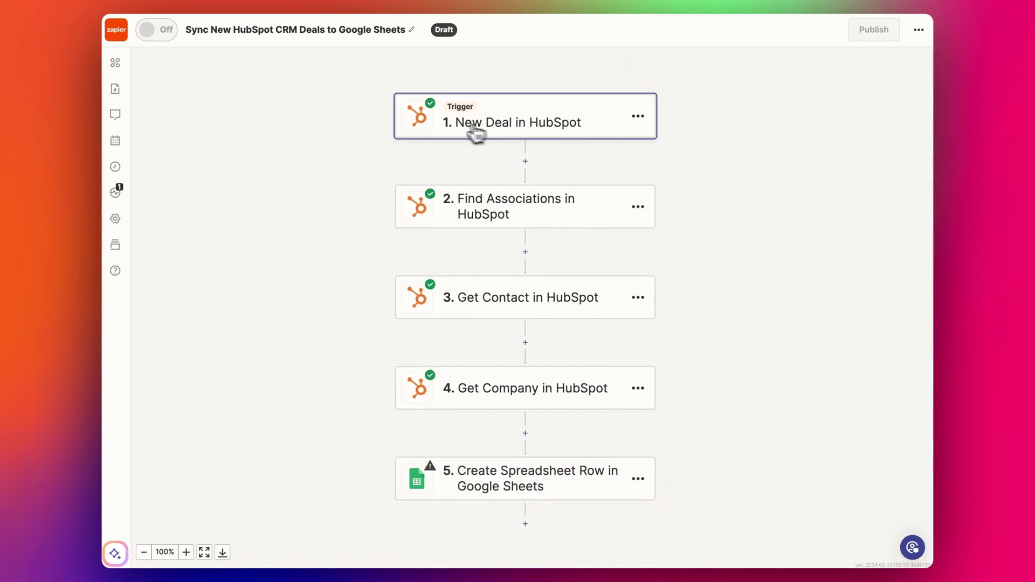
pyautogui.click(476, 130)
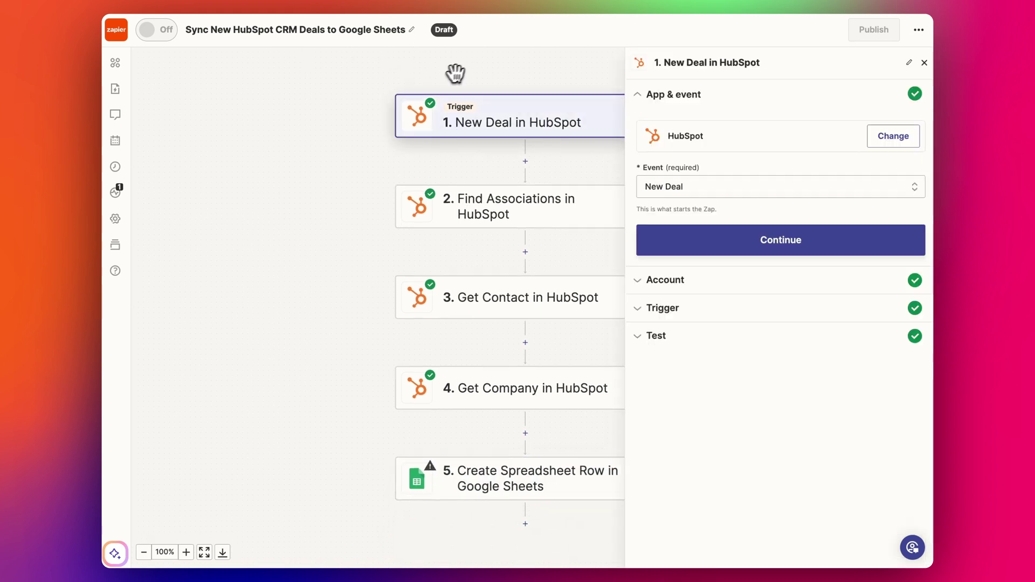
pyautogui.moveTo(493, 88); pyautogui.dragTo(439, 119)
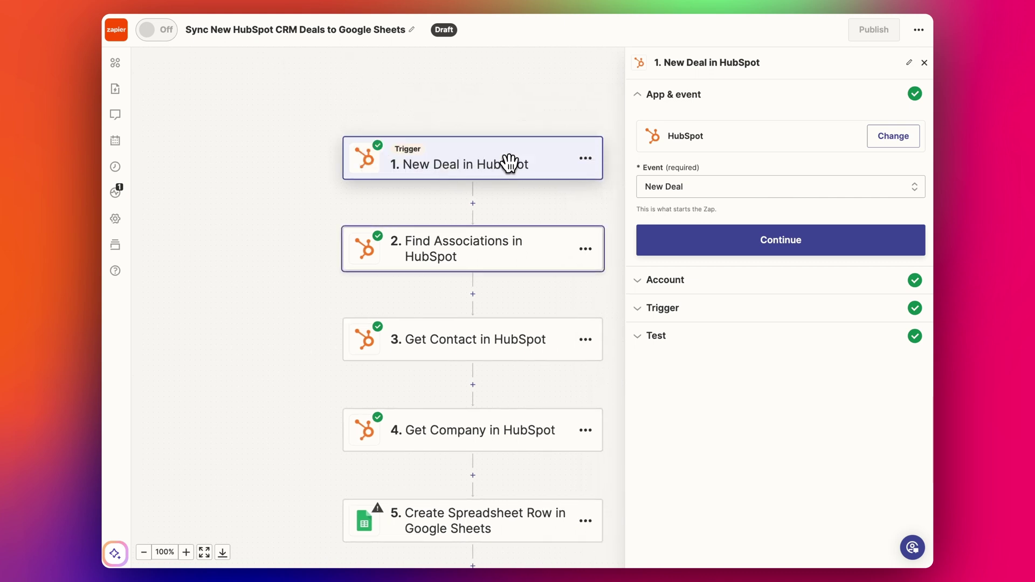
pyautogui.scroll(-2, 490, 345)
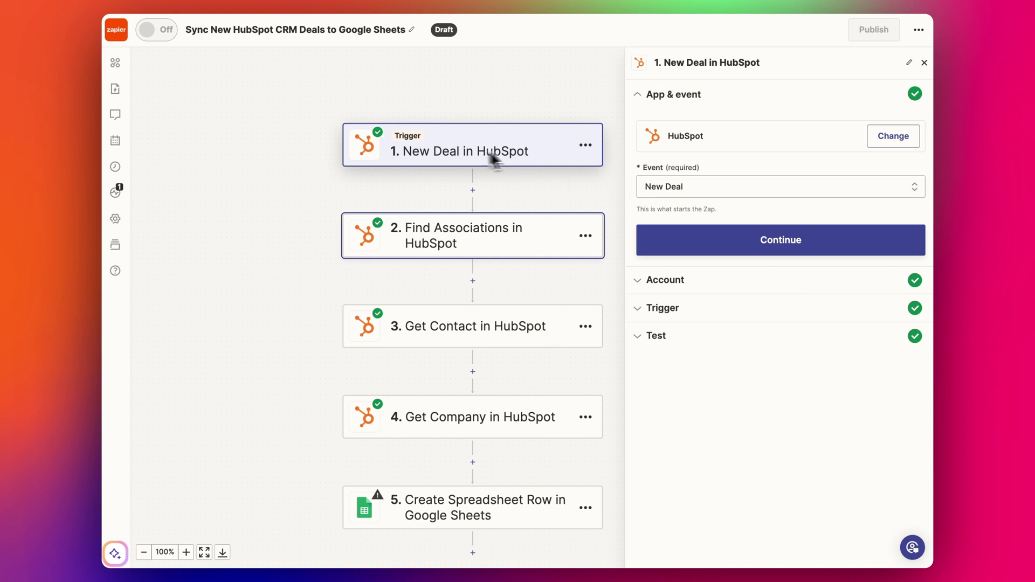
# Step: Review the trigger's account and property settings, then fetch fresh HubSpot test records
pyautogui.click(739, 244)
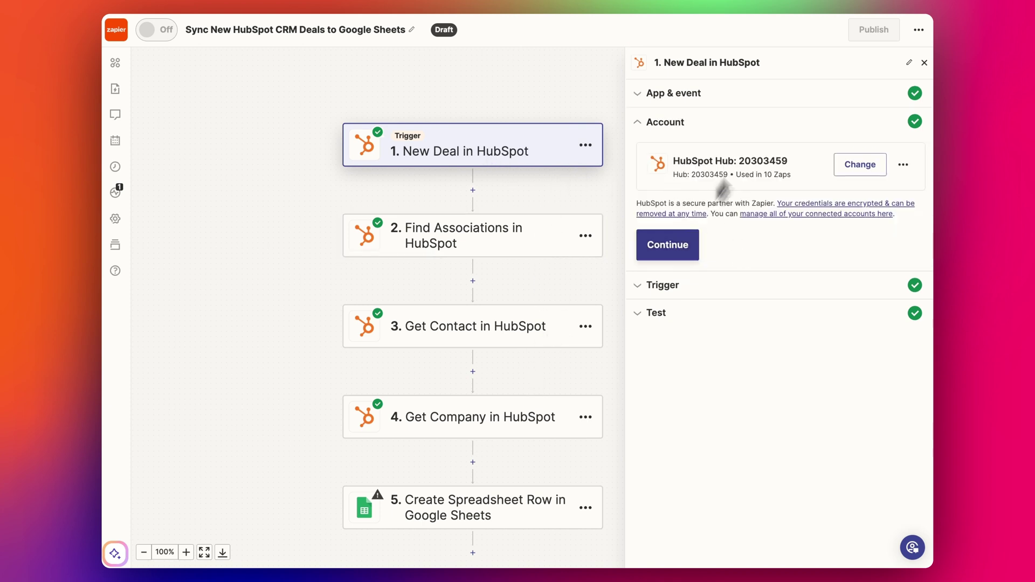
pyautogui.click(693, 246)
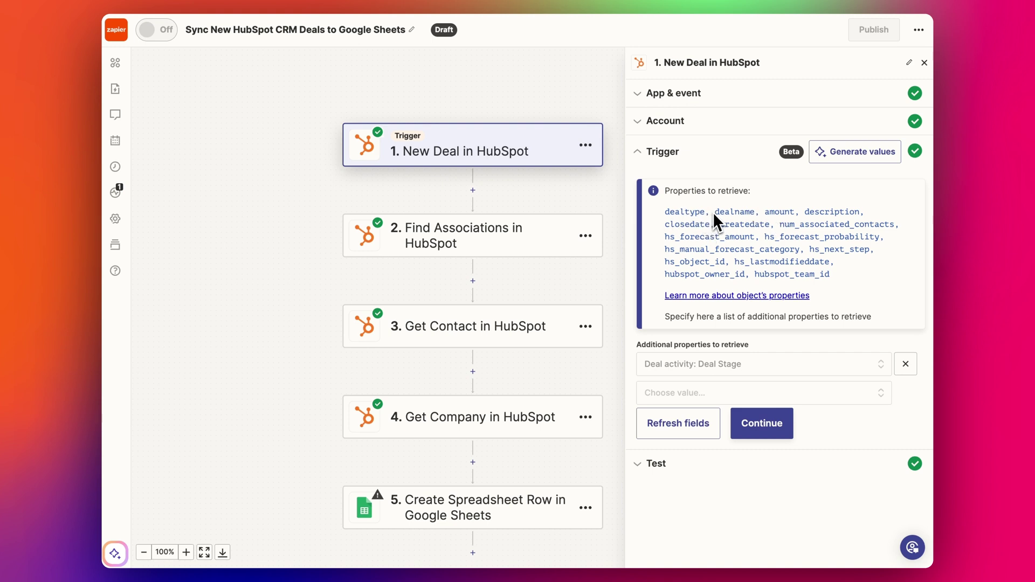
pyautogui.moveTo(688, 213); pyautogui.dragTo(812, 268)
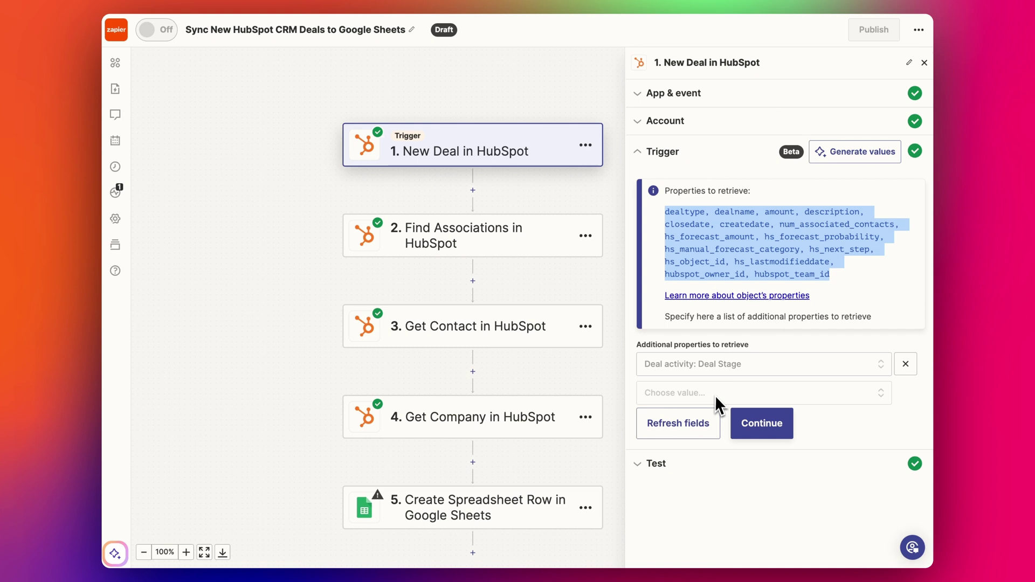
pyautogui.click(762, 422)
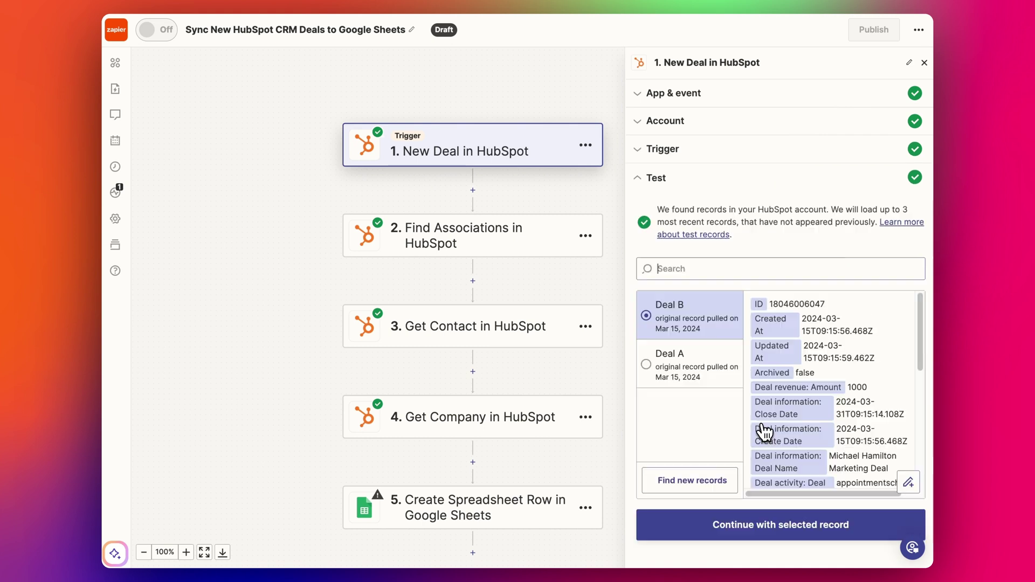
pyautogui.click(707, 480)
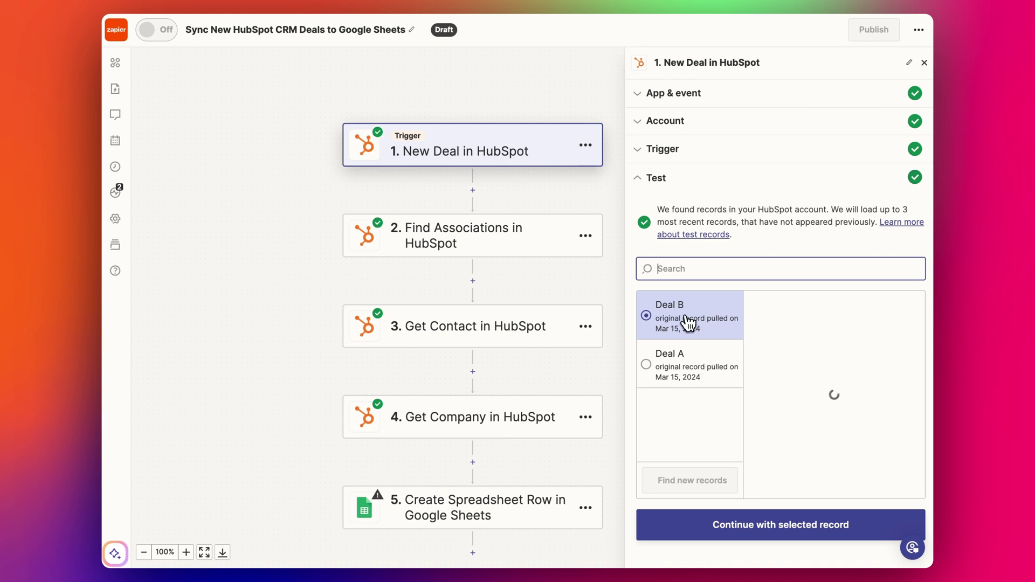
# Step: Keep Deal B as the trigger's test record and return to the HubSpot deal record
pyautogui.click(755, 521)
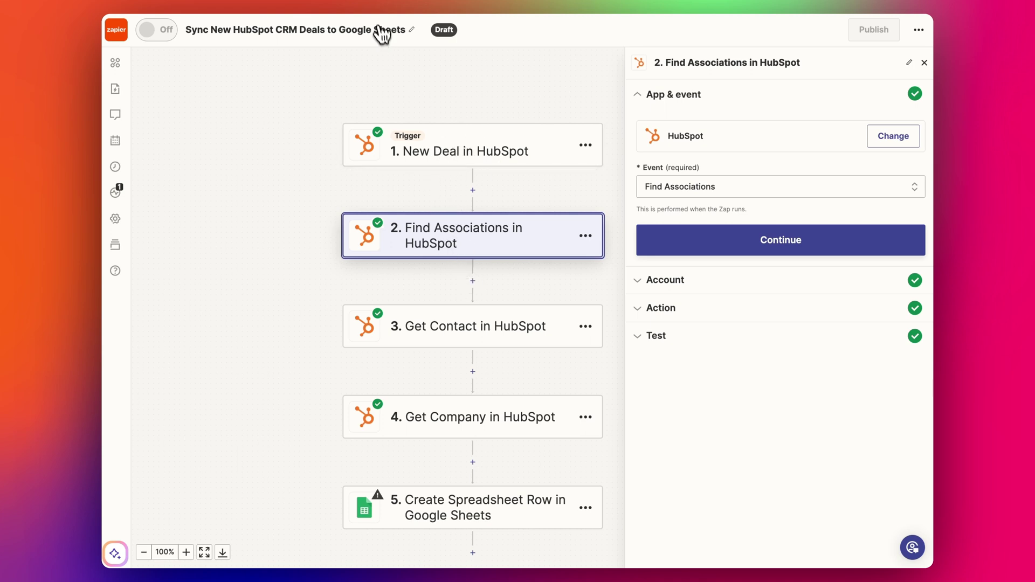
pyautogui.click(360, 4)
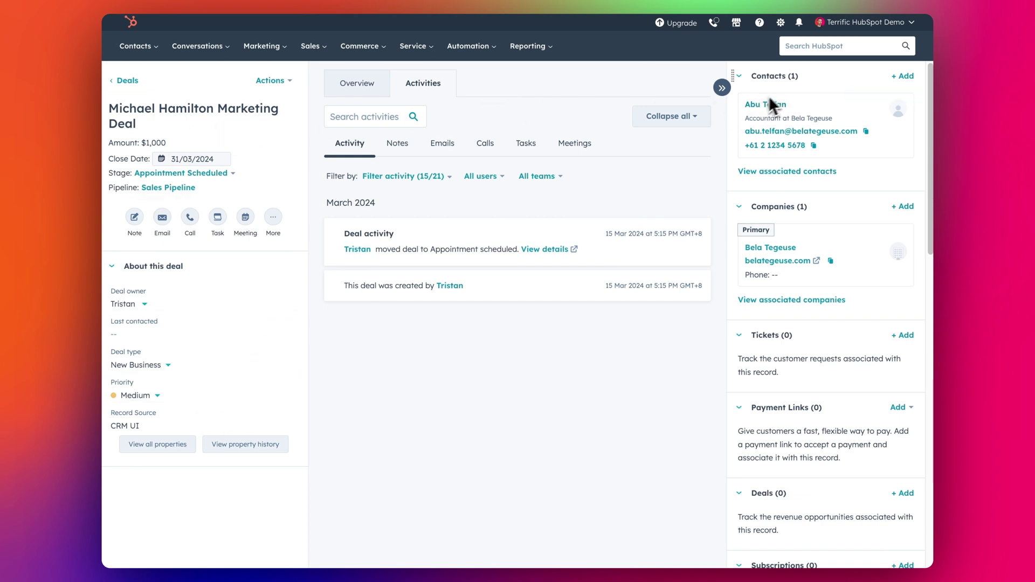
# Step: Check the deal's associated Contacts and Companies cards in HubSpot
pyautogui.moveTo(781, 91)
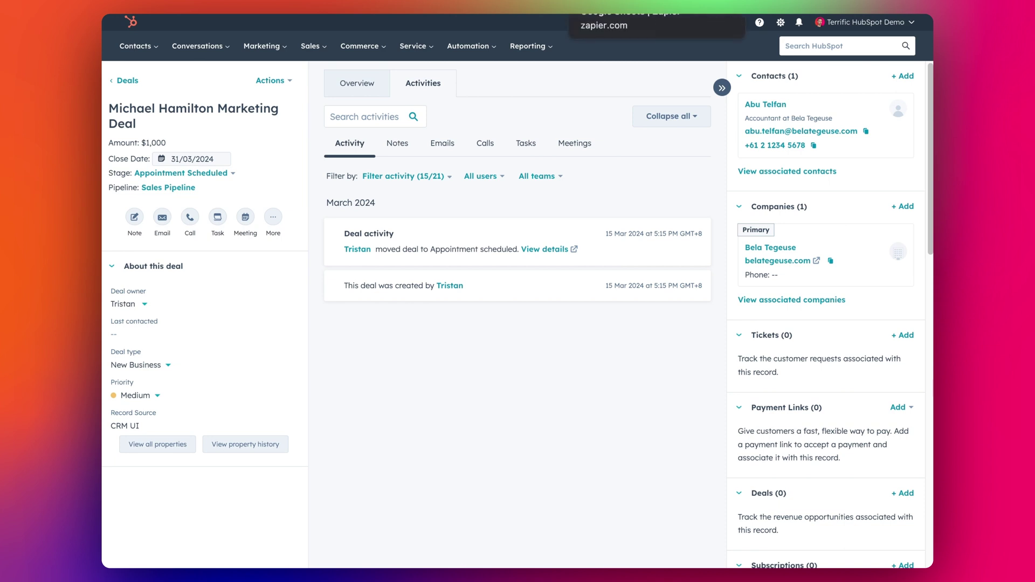
pyautogui.moveTo(776, 126)
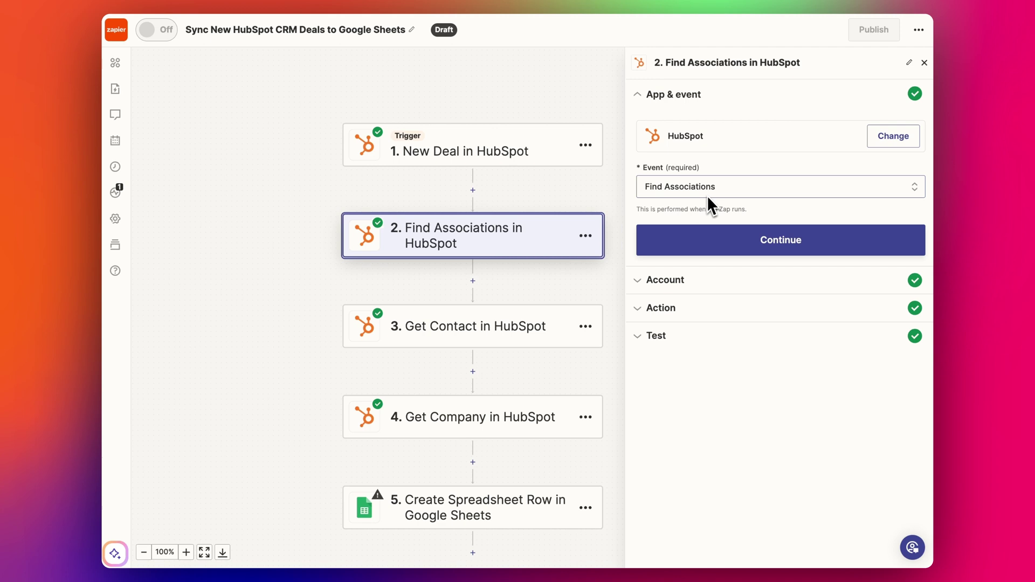
# Step: Review Find Associations' account, action and Deal To Contact/Company test results, then advance to Get Contact
pyautogui.click(681, 237)
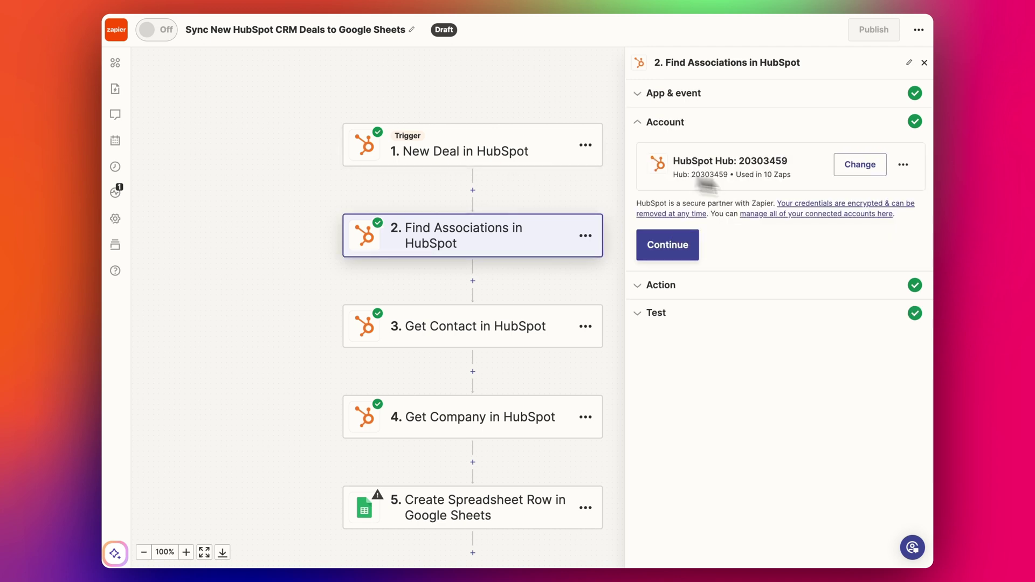
pyautogui.click(669, 243)
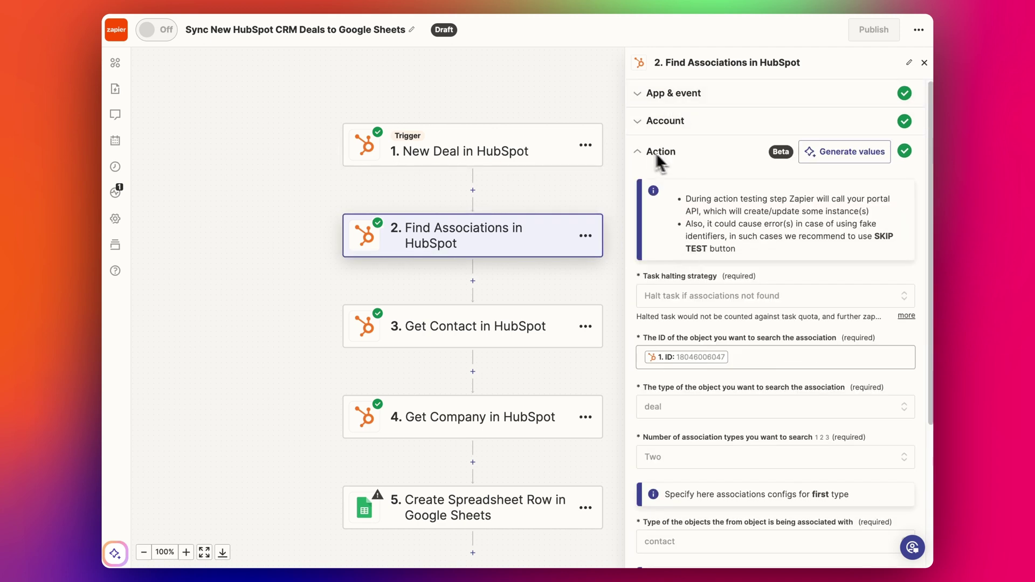
pyautogui.scroll(-2, 671, 187)
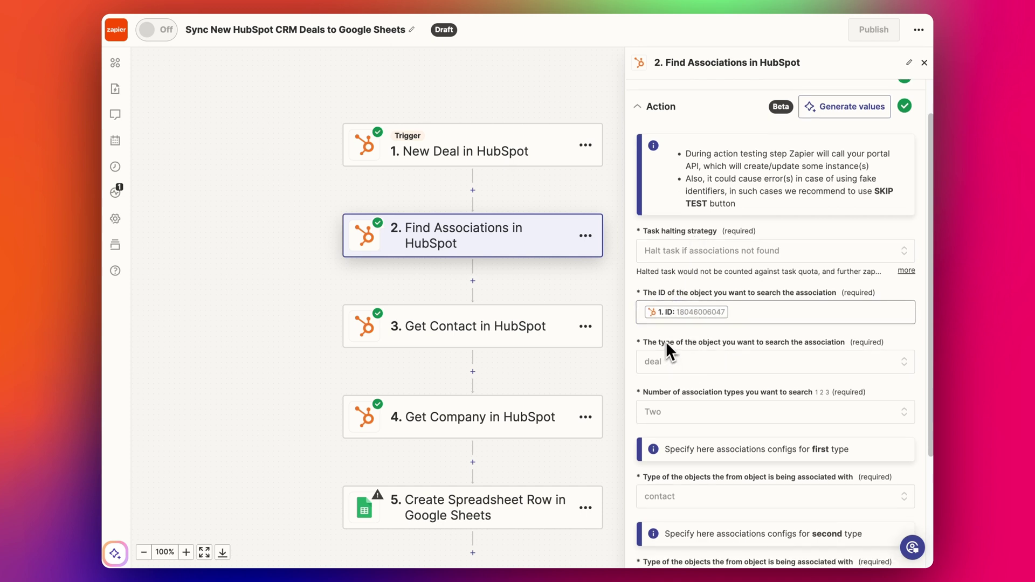
pyautogui.scroll(-1, 668, 341)
pyautogui.scroll(-5, 666, 380)
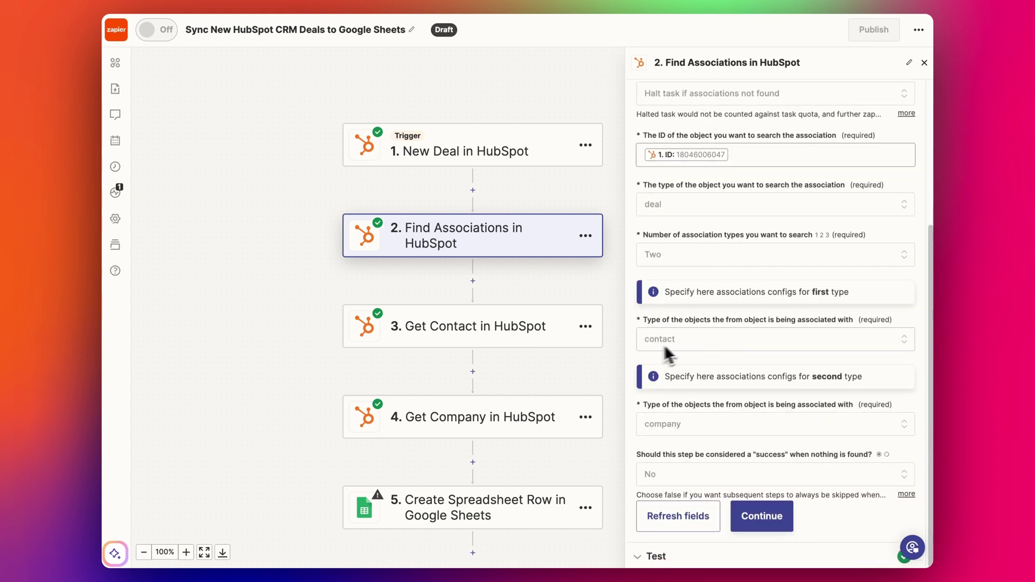
pyautogui.click(746, 516)
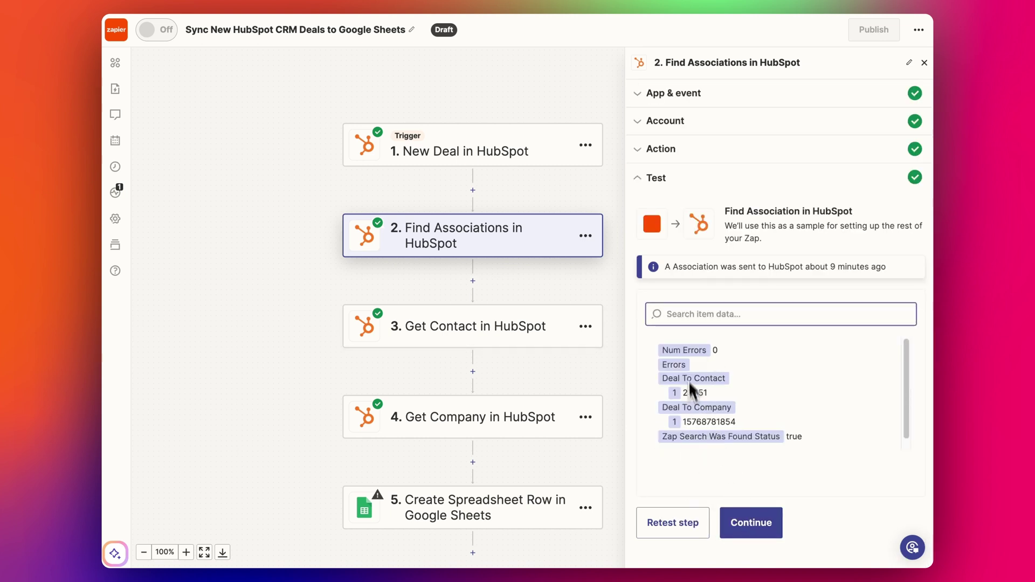
pyautogui.moveTo(683, 406); pyautogui.dragTo(679, 437)
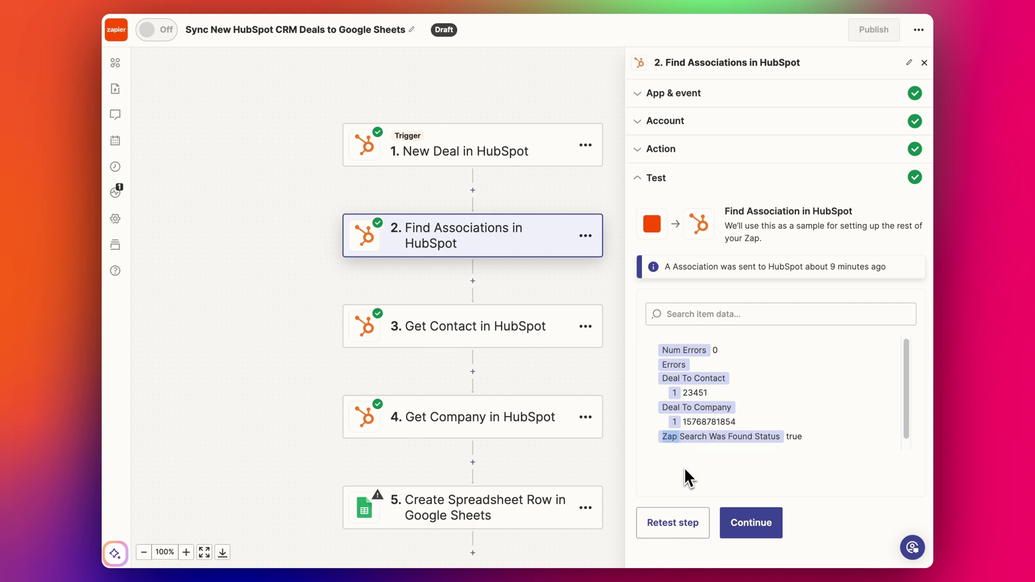
pyautogui.click(751, 525)
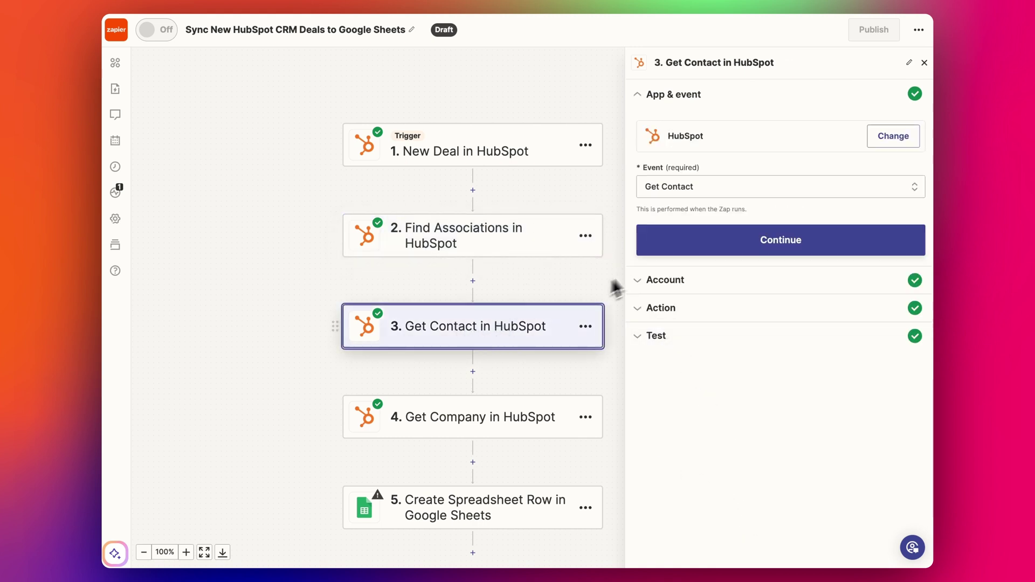
# Step: Review the Get Contact step's action settings and its sample contact data
pyautogui.click(686, 314)
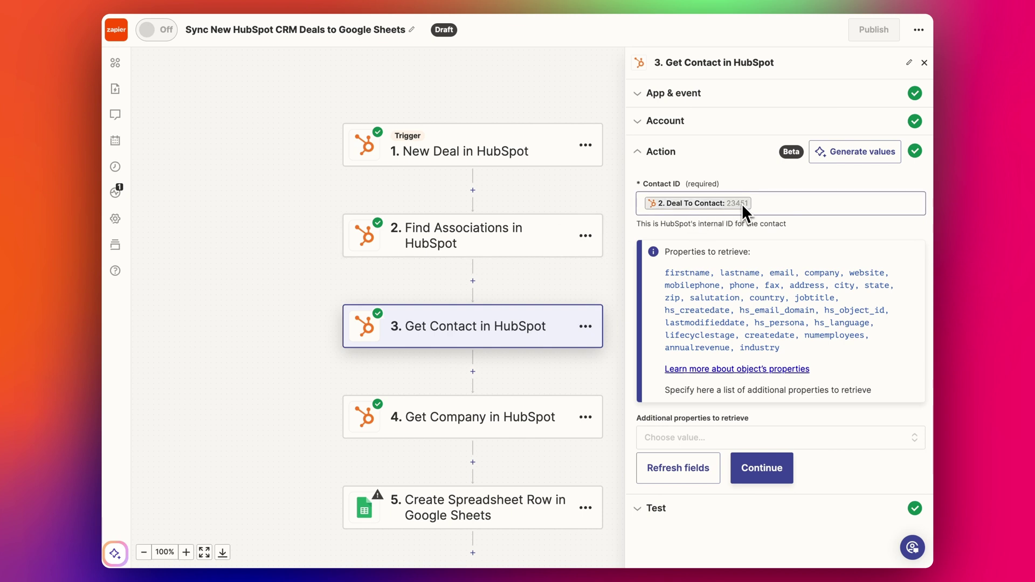
pyautogui.click(761, 468)
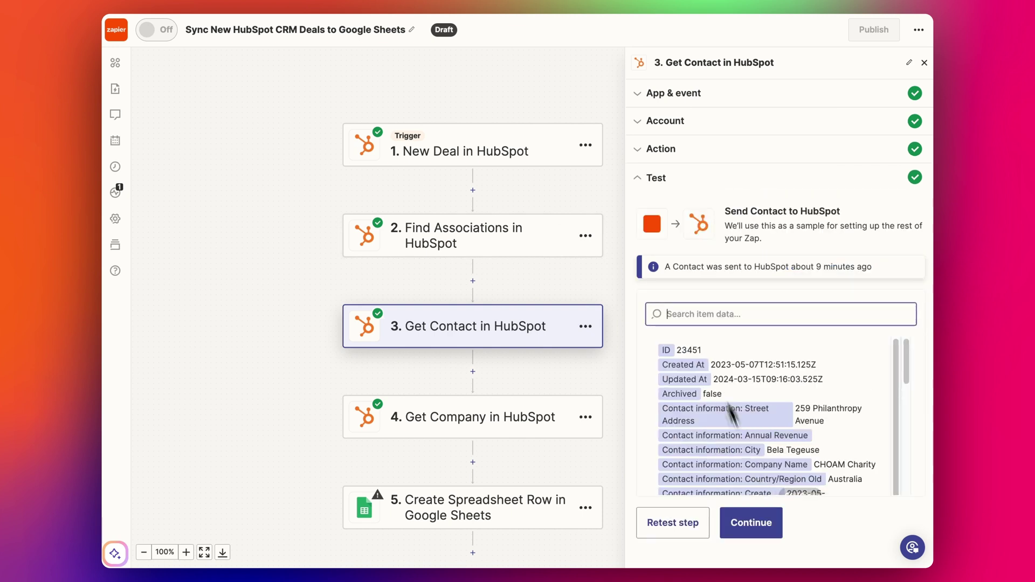
pyautogui.scroll(-1, 807, 422)
pyautogui.scroll(-5, 782, 456)
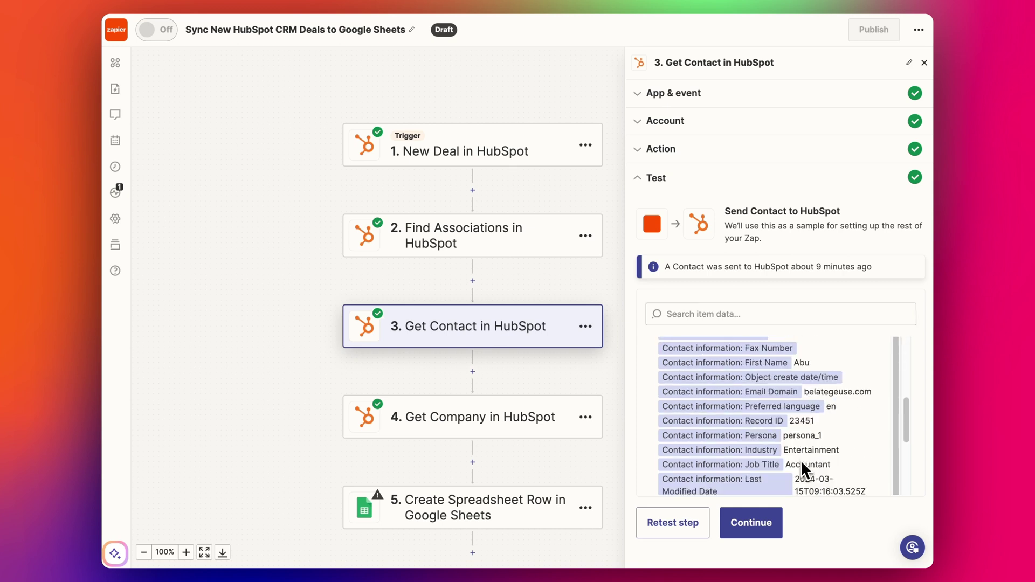
# Step: Review the Get Company step's retrieved properties and its sample company data
pyautogui.click(446, 421)
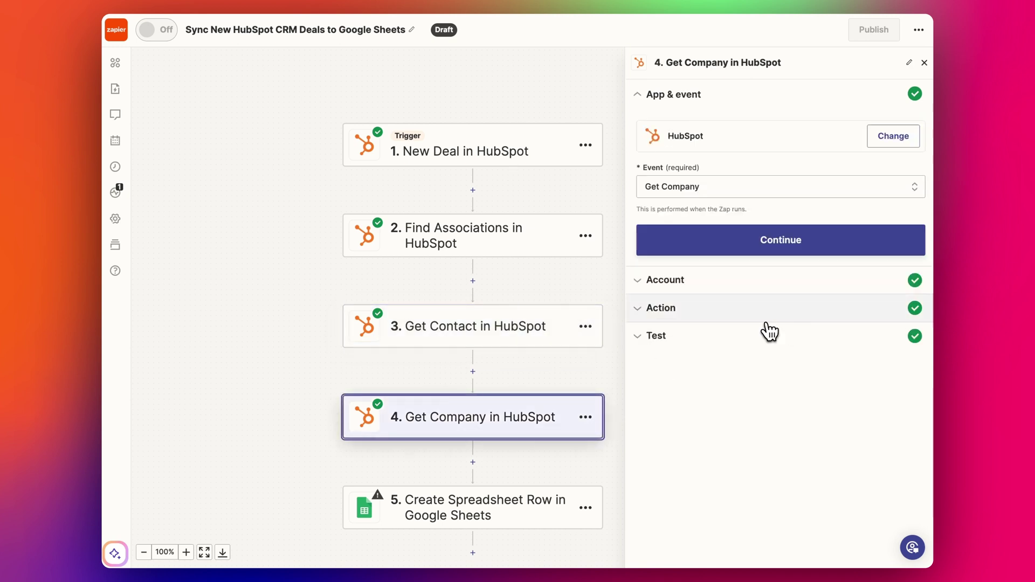
pyautogui.click(765, 315)
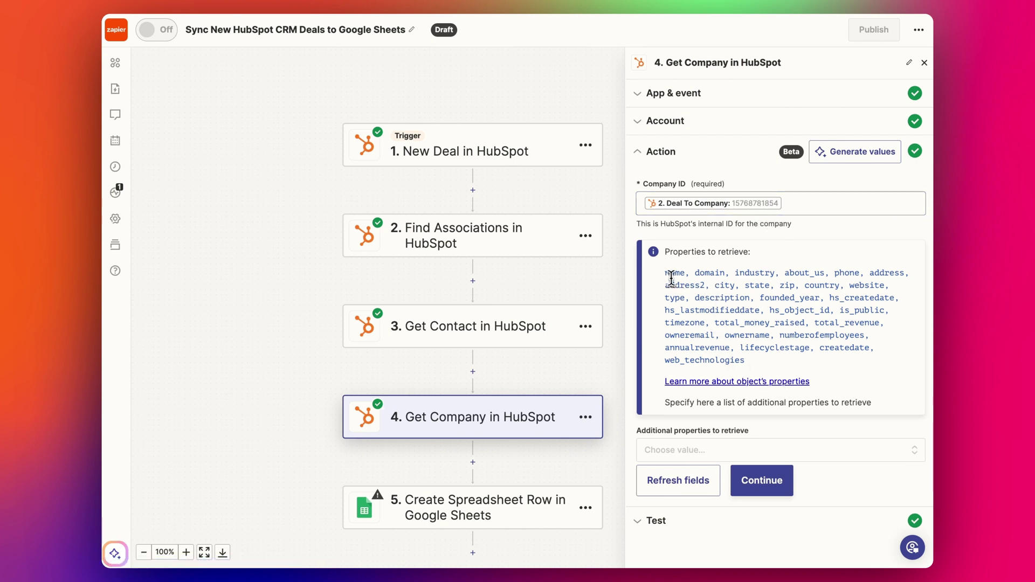
pyautogui.moveTo(670, 273); pyautogui.dragTo(761, 367)
pyautogui.click(762, 355)
pyautogui.click(772, 480)
pyautogui.scroll(-5, 710, 400)
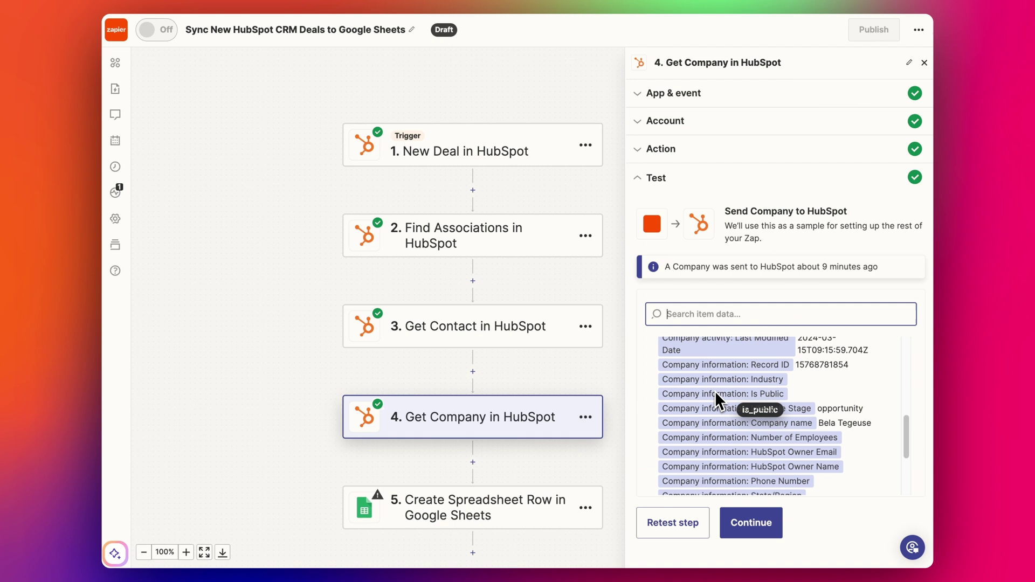
# Step: Open the Create Spreadsheet Row step and keep Deal Tracker as the target spreadsheet
pyautogui.scroll(-2, 542, 459)
pyautogui.click(542, 459)
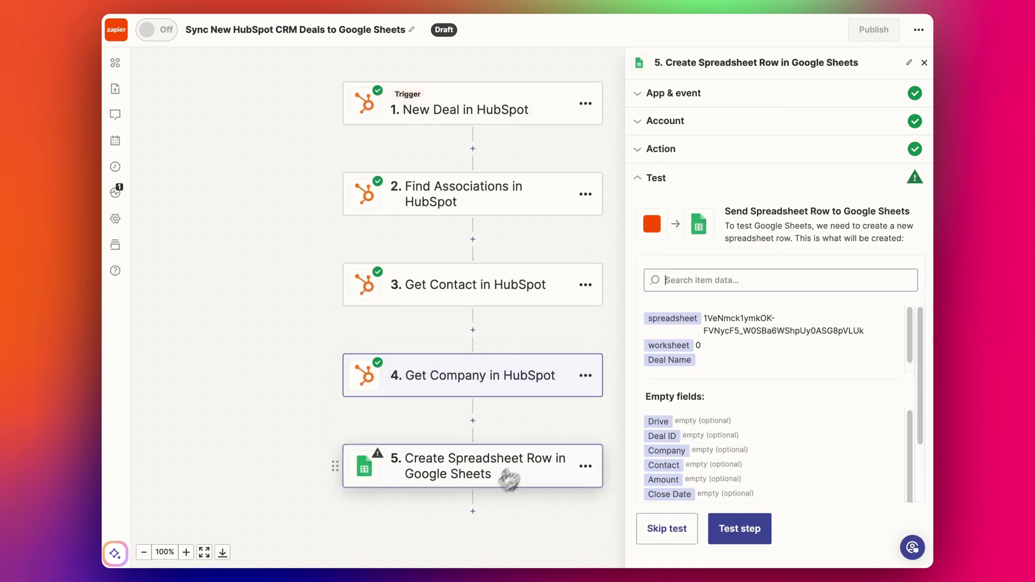
pyautogui.click(688, 162)
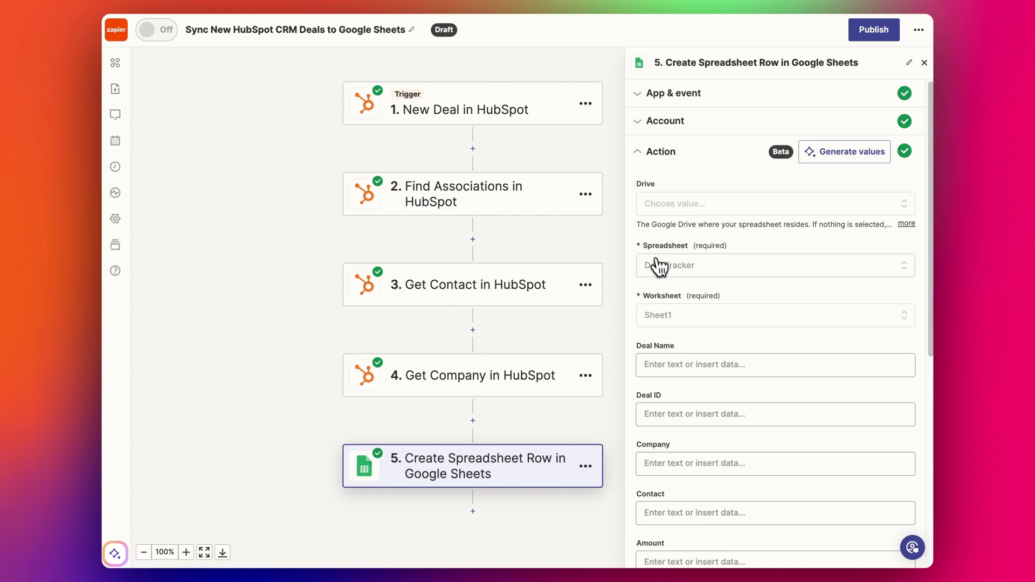
pyautogui.click(669, 273)
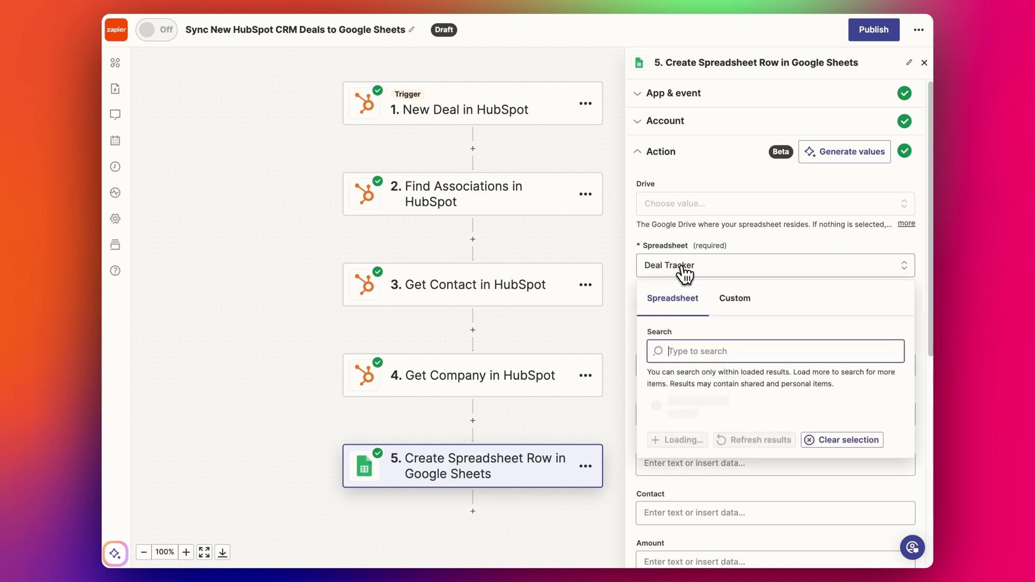
pyautogui.click(693, 236)
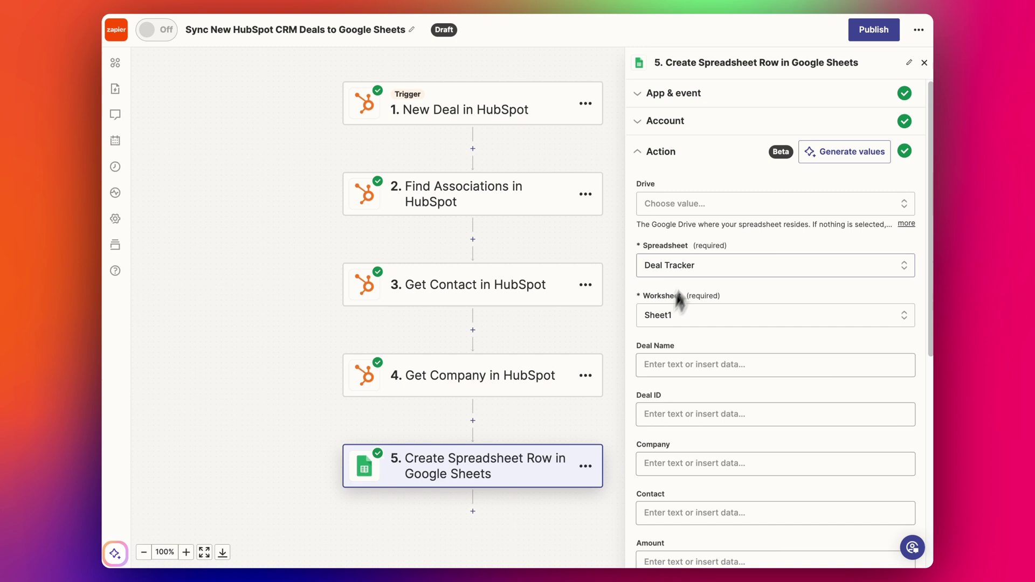
# Step: Map Deal Name and Deal ID to the HubSpot deal, and Company to the company name
pyautogui.click(681, 357)
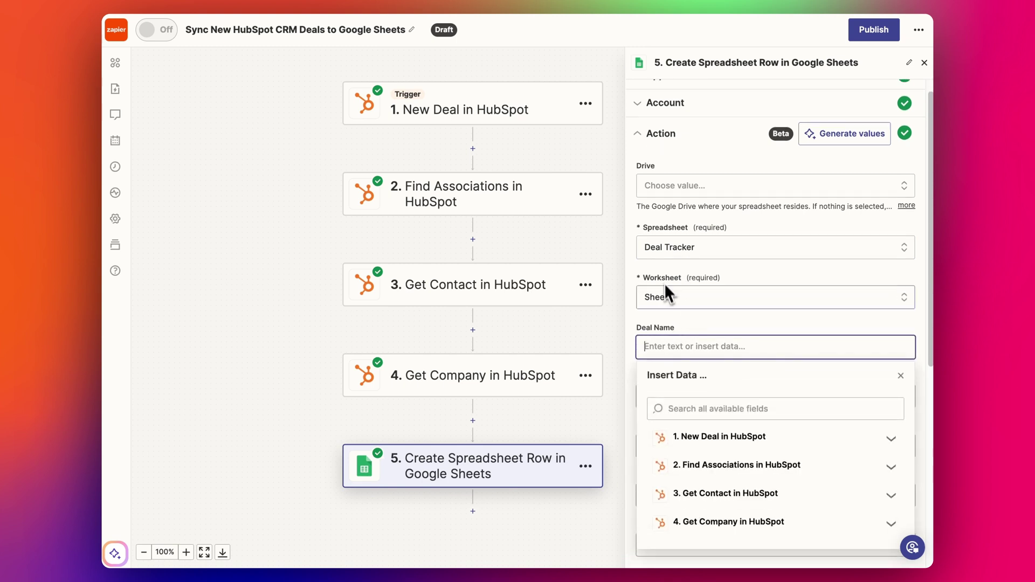
pyautogui.scroll(-1, 701, 323)
pyautogui.scroll(-2, 685, 333)
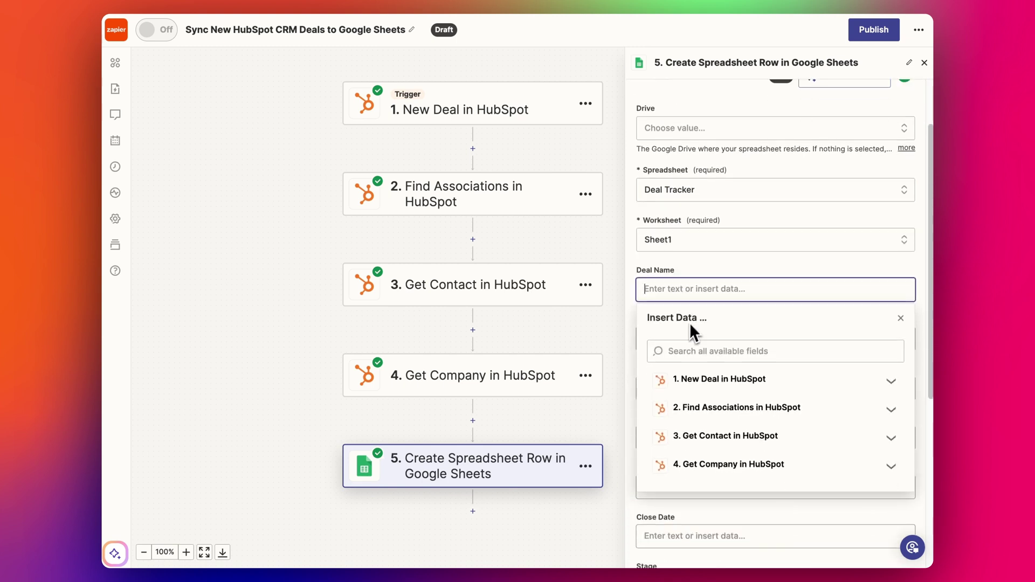
pyautogui.click(721, 373)
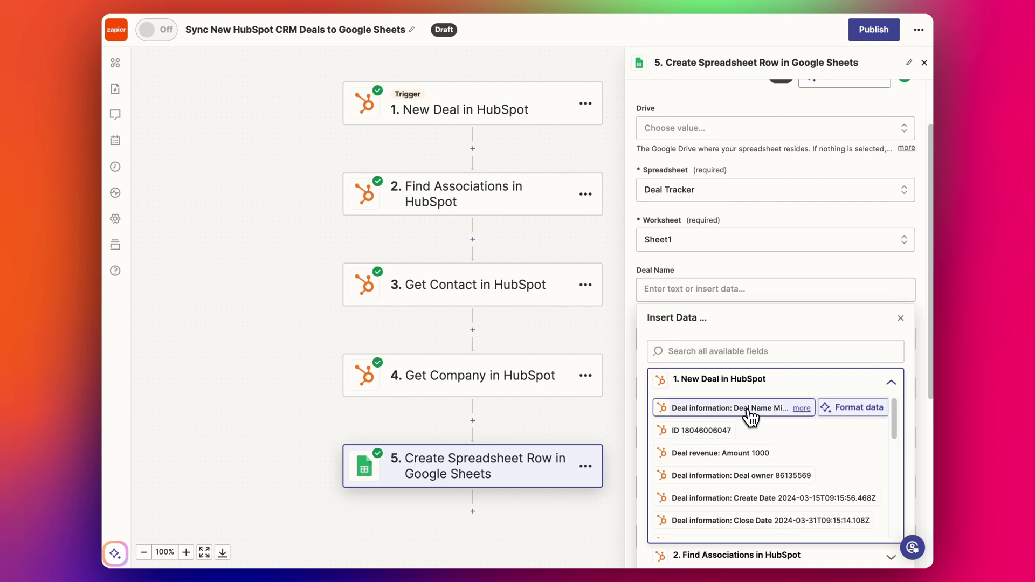
pyautogui.click(750, 408)
pyautogui.click(741, 318)
pyautogui.click(741, 408)
pyautogui.click(701, 448)
pyautogui.click(712, 345)
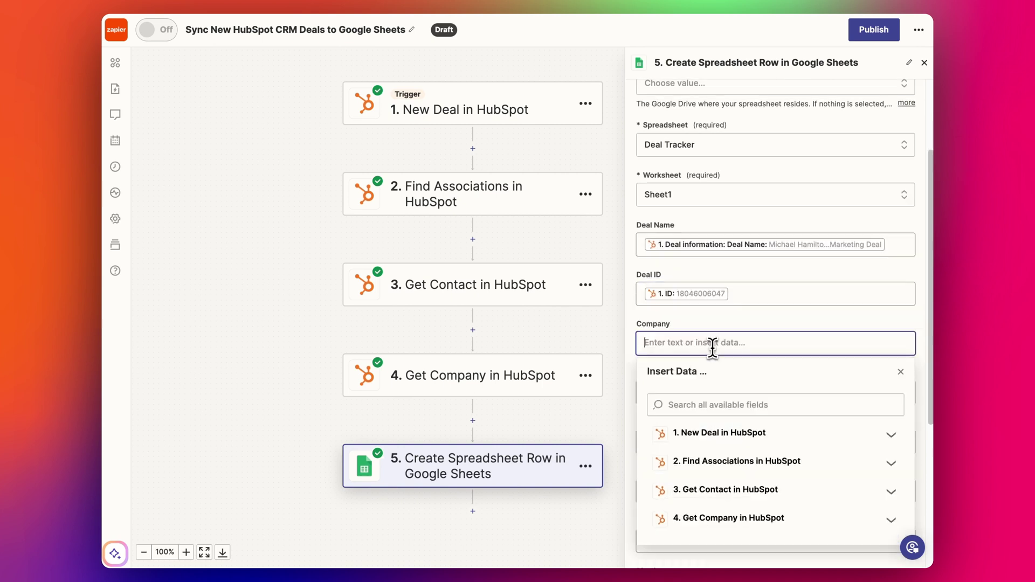
pyautogui.click(725, 517)
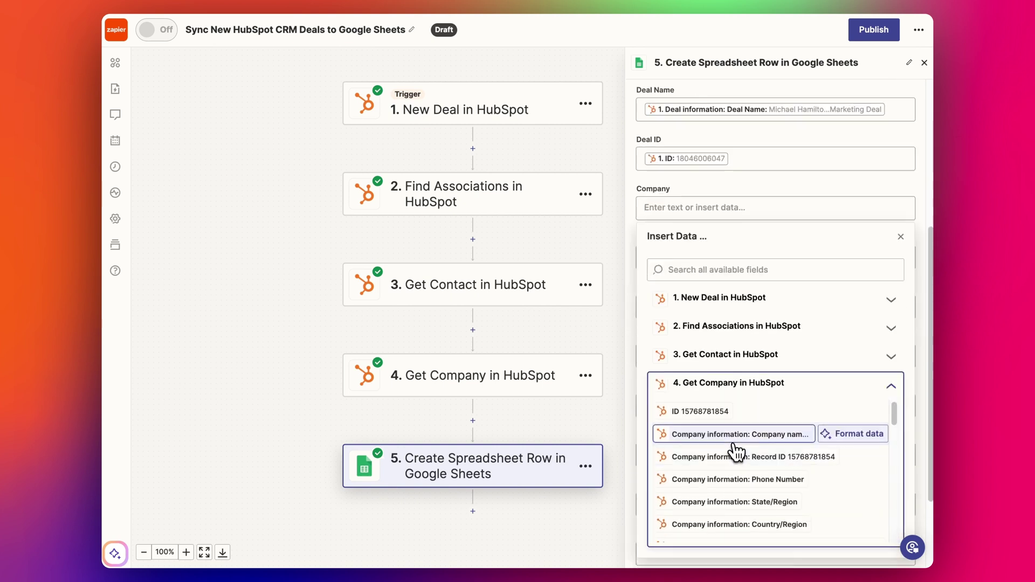
pyautogui.click(755, 435)
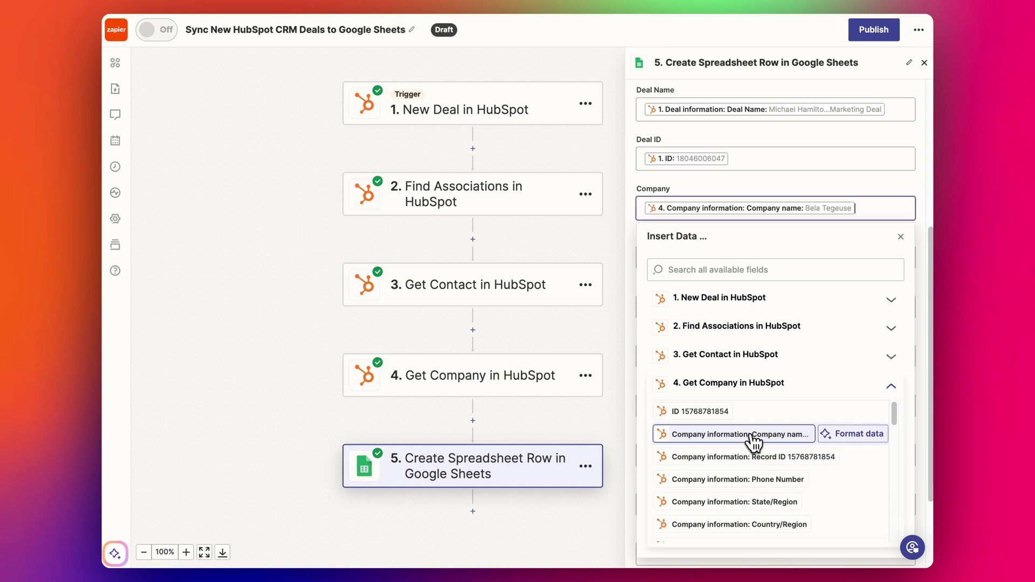
pyautogui.click(708, 197)
# Step: Fill Contact with the contact's First Name, Last Name and <Email> pills
pyautogui.click(693, 257)
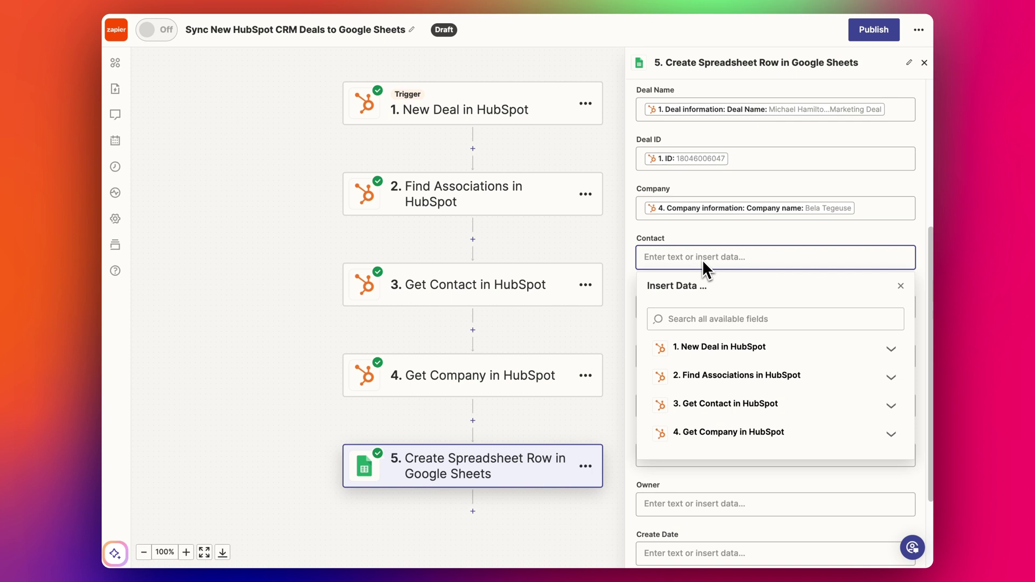
pyautogui.click(712, 404)
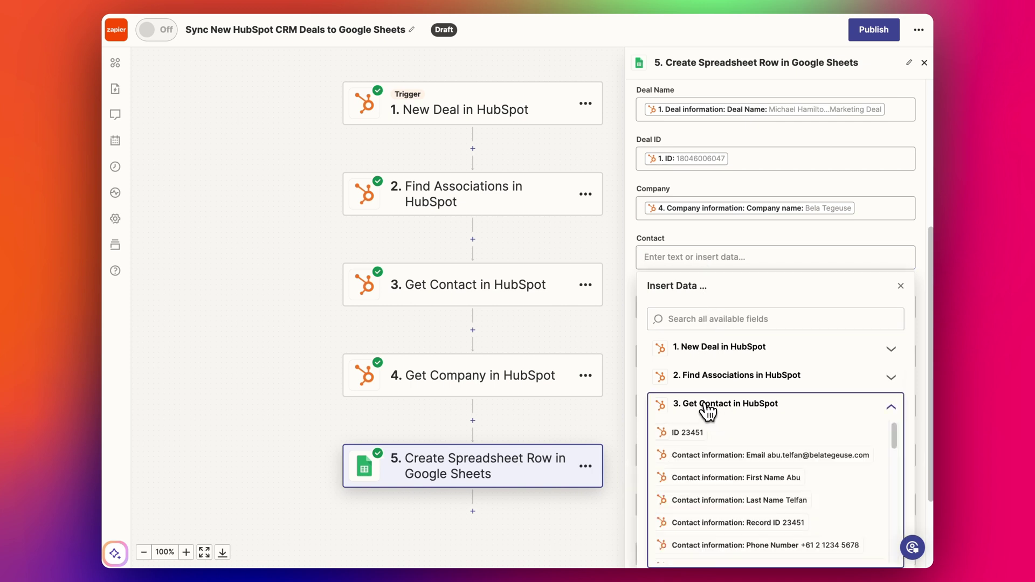
pyautogui.click(731, 472)
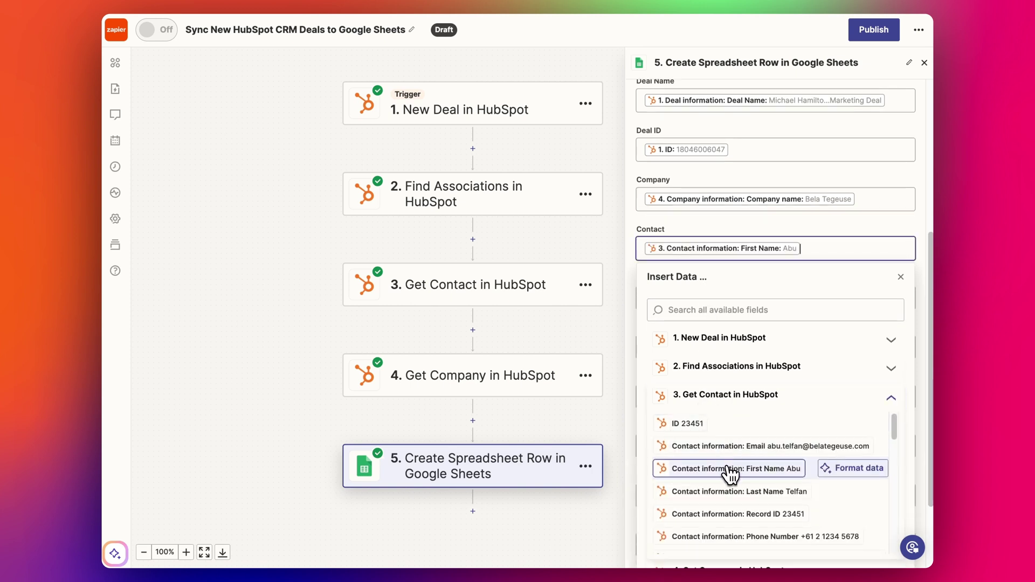
pyautogui.click(736, 494)
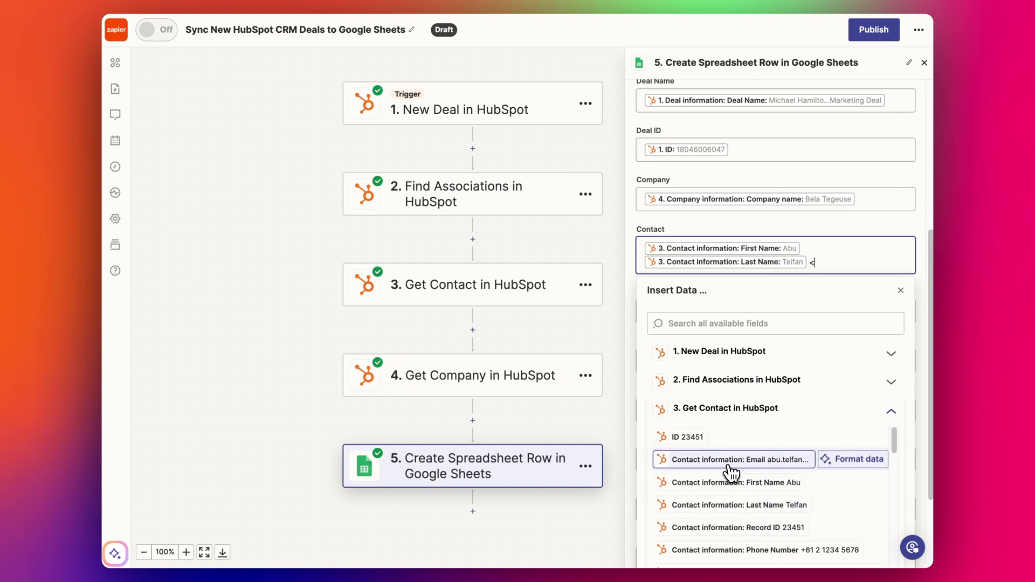
pyautogui.click(732, 465)
pyautogui.write('>')
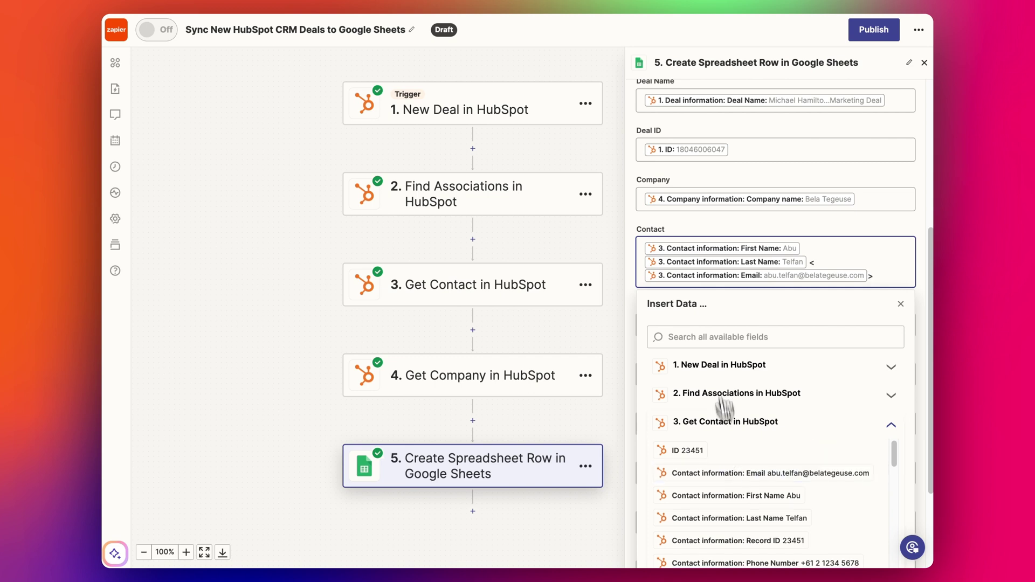
pyautogui.click(739, 226)
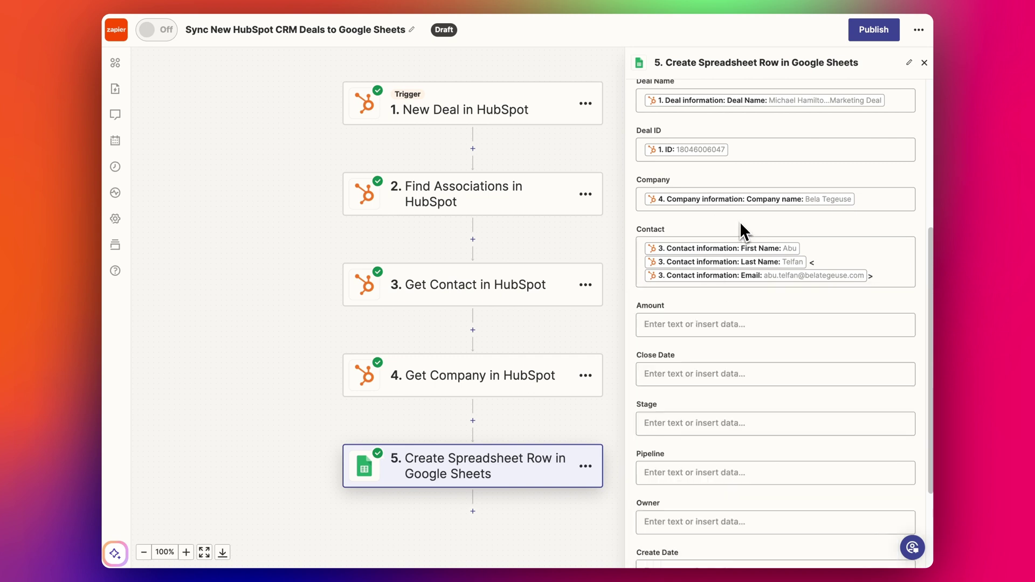
# Step: Map Amount to the deal's revenue amount and Close Date to the deal's close date
pyautogui.scroll(-1, 740, 222)
pyautogui.click(720, 294)
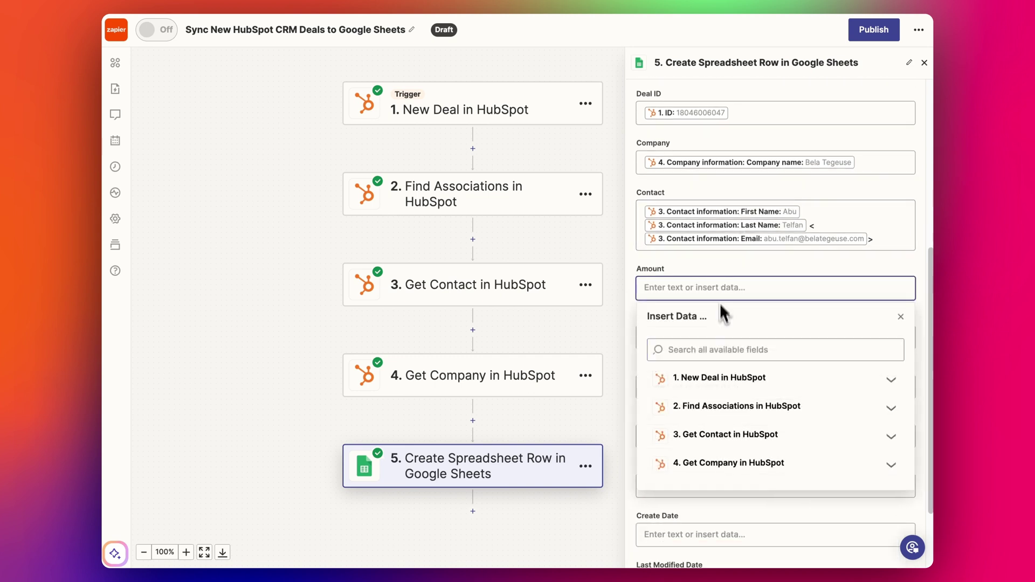
pyautogui.click(707, 379)
pyautogui.click(725, 452)
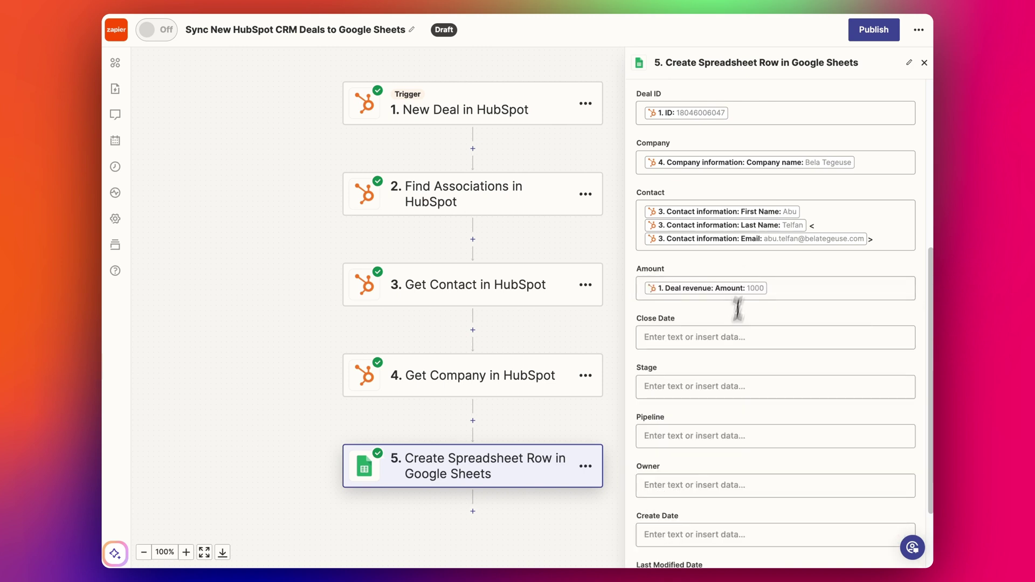
pyautogui.click(726, 338)
pyautogui.click(731, 400)
pyautogui.write('close d')
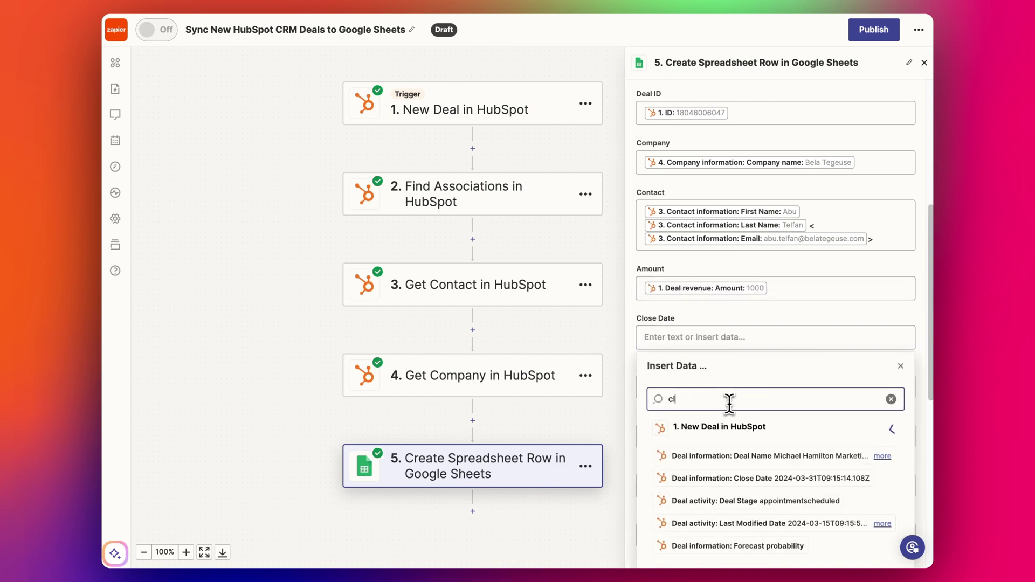
pyautogui.click(751, 456)
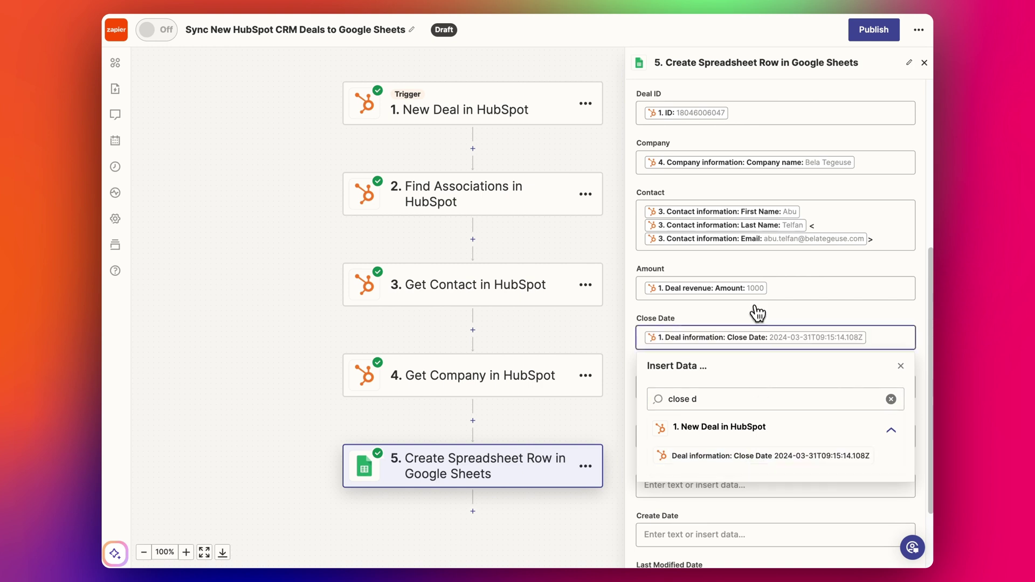
# Step: Map Stage to Deal Stage and Create Date to the deal's create date
pyautogui.scroll(-2, 756, 313)
pyautogui.scroll(-1, 750, 330)
pyautogui.click(737, 319)
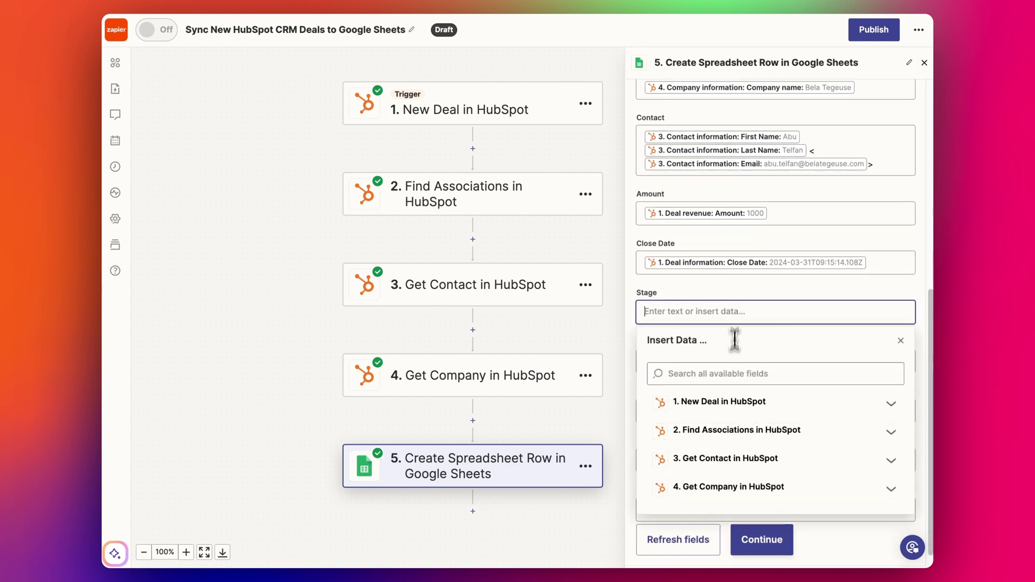
pyautogui.click(723, 372)
pyautogui.write('stage')
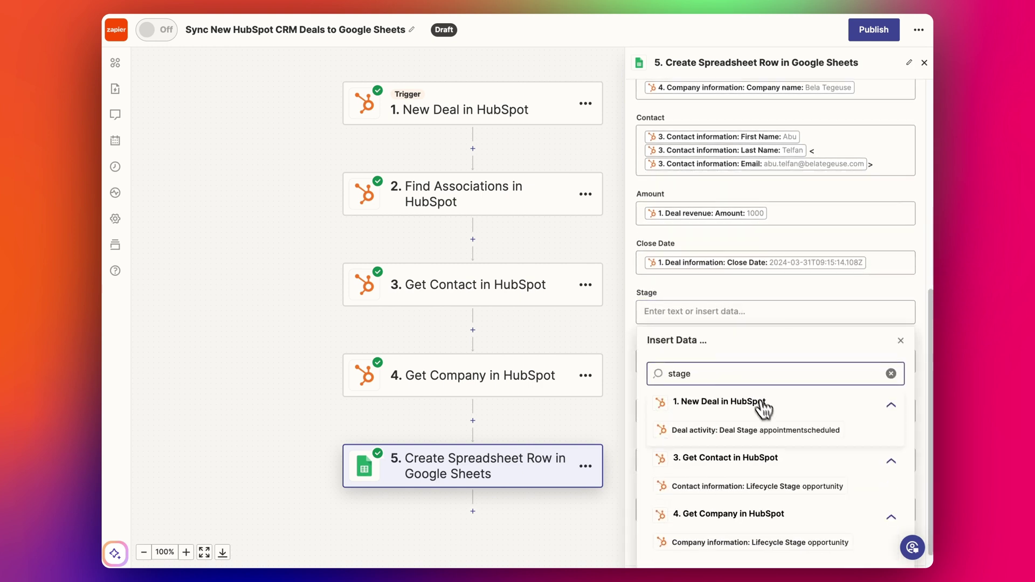
pyautogui.click(729, 431)
pyautogui.scroll(-1, 788, 324)
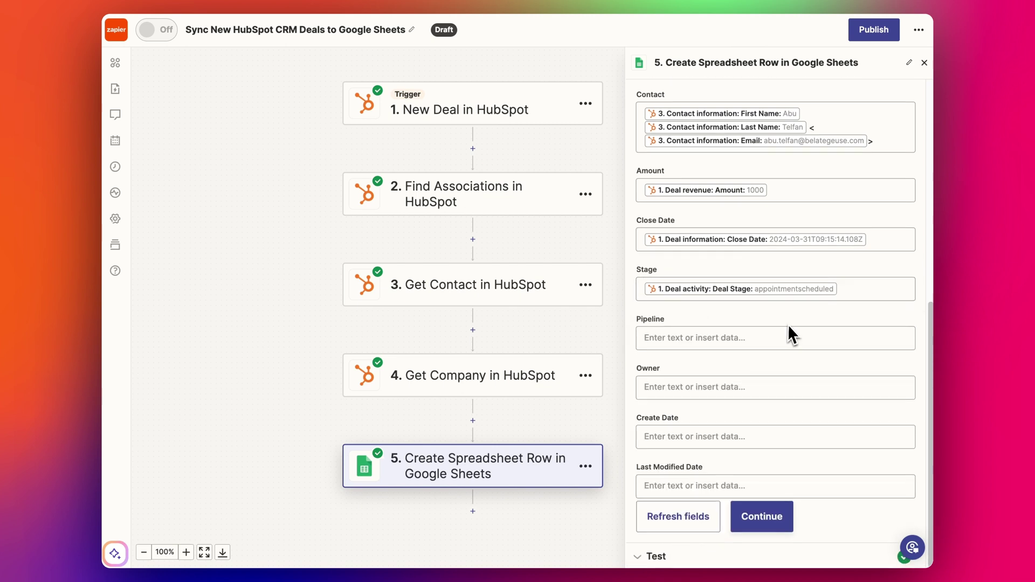
pyautogui.click(725, 436)
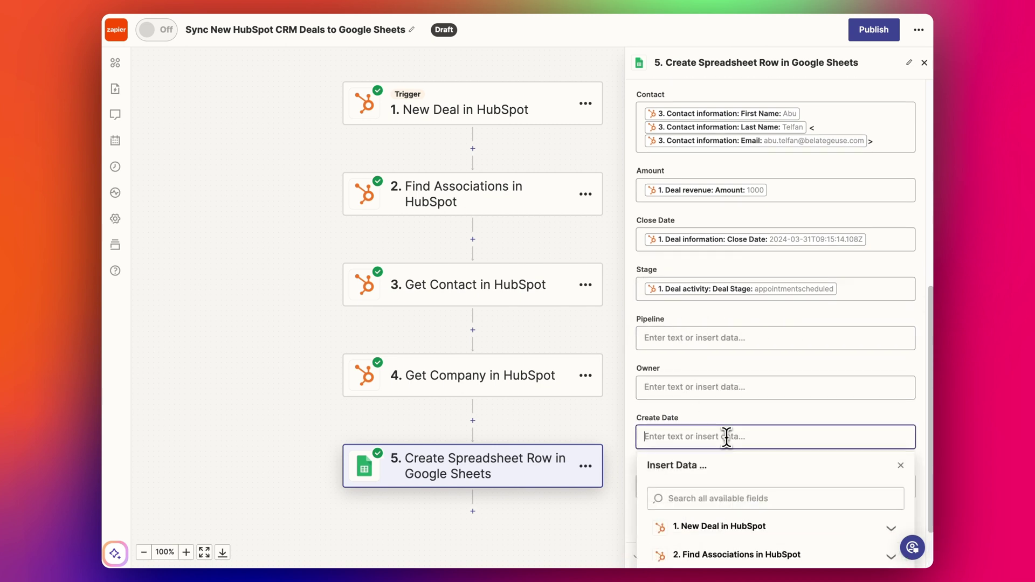
pyautogui.click(740, 478)
pyautogui.write('create')
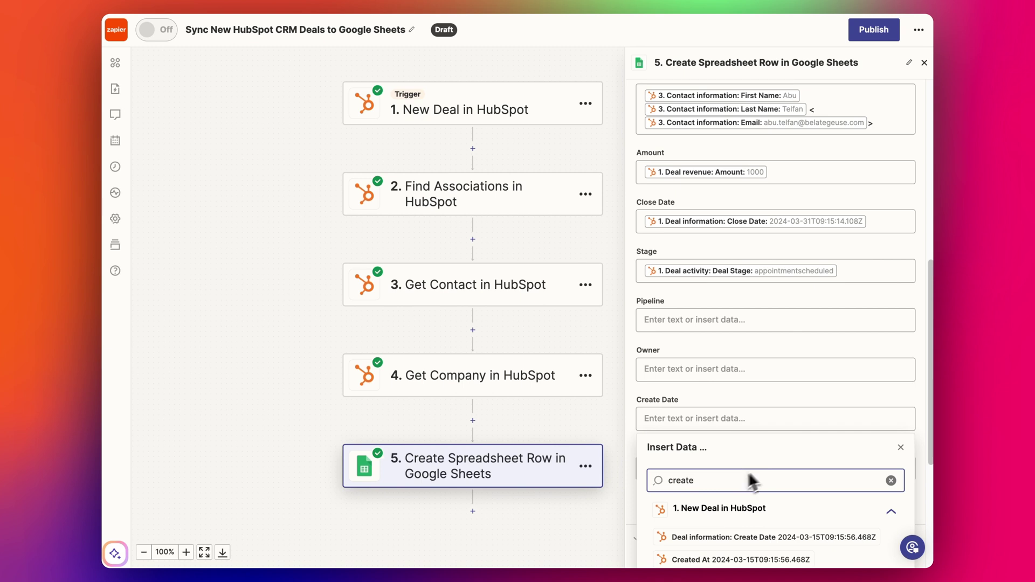
pyautogui.scroll(-5, 755, 431)
pyautogui.click(757, 297)
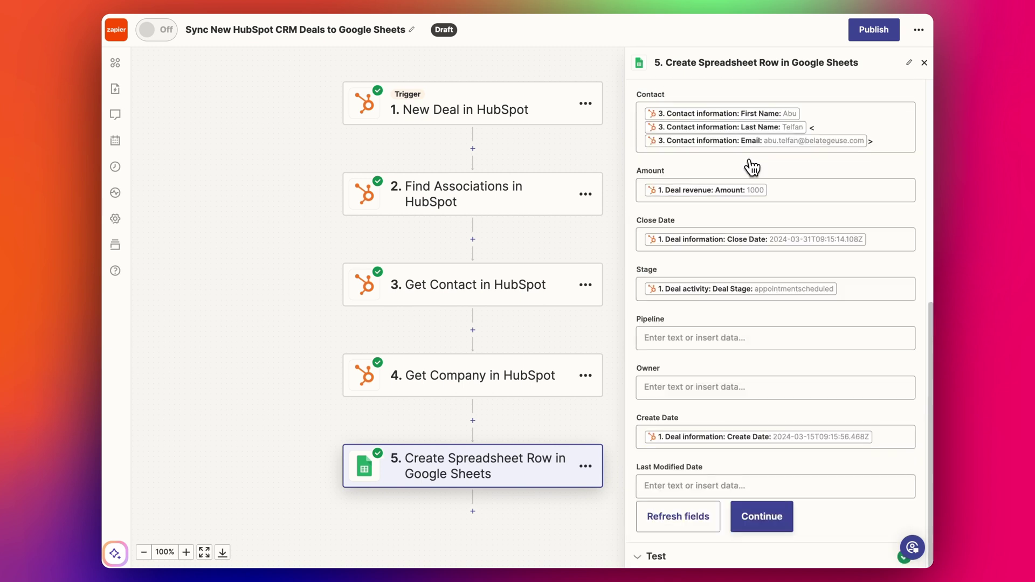
# Step: Map Last Modified Date to the deal's last modified date
pyautogui.click(701, 486)
pyautogui.click(709, 548)
pyautogui.write('last m')
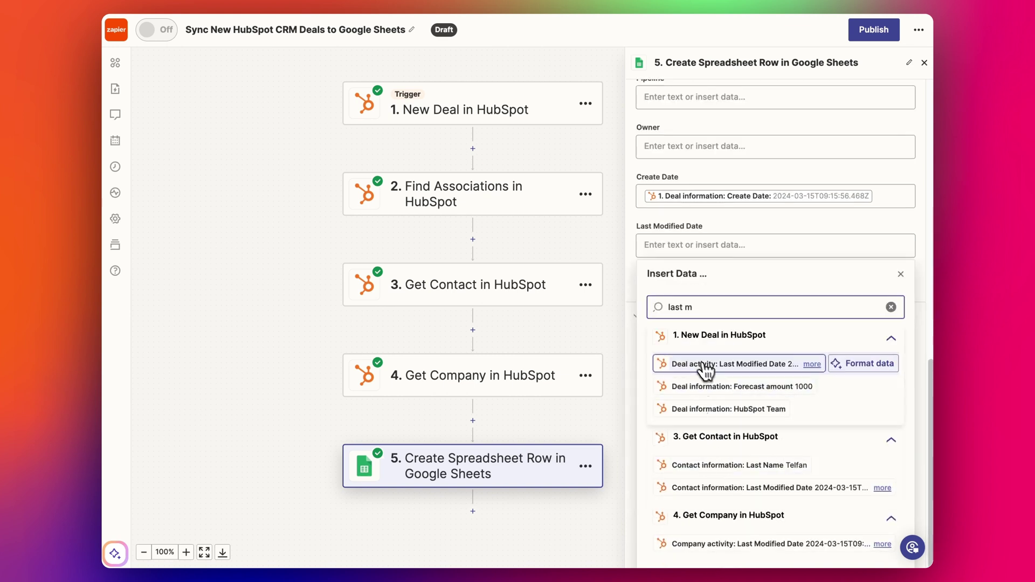
pyautogui.click(713, 364)
# Step: Send a fresh test row to the Deal Tracker sheet
pyautogui.click(784, 218)
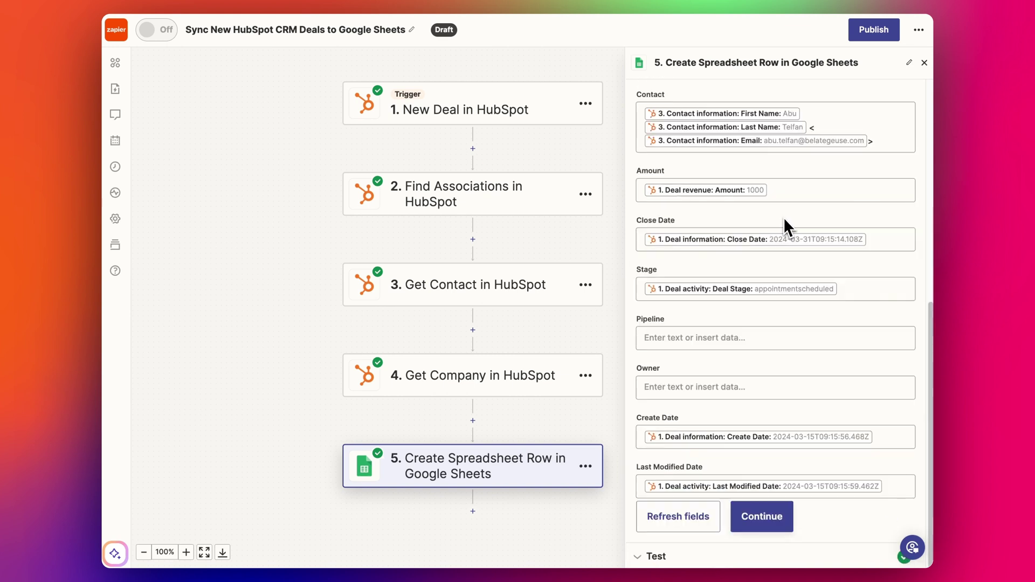
pyautogui.click(743, 514)
pyautogui.click(673, 534)
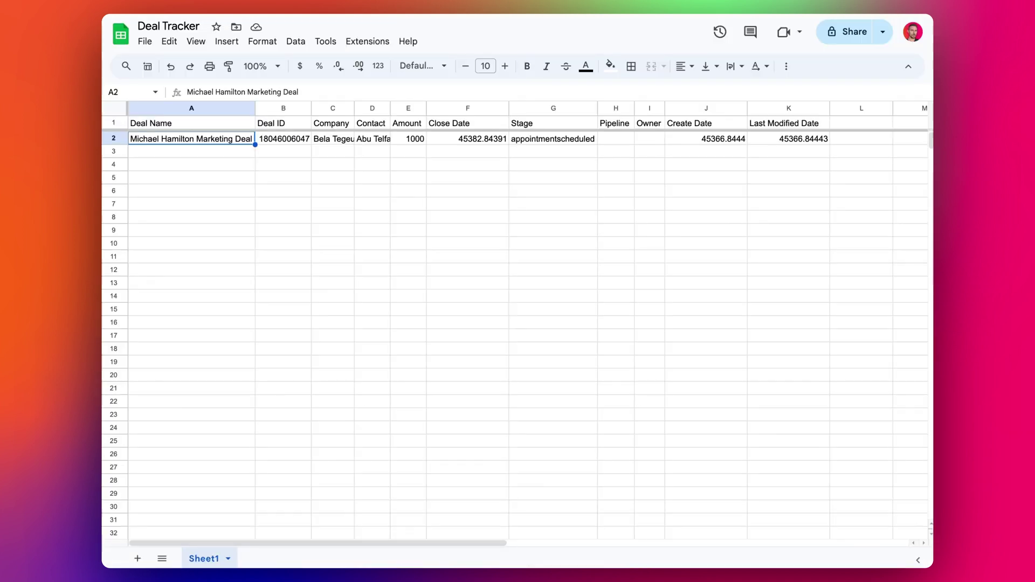
# Step: Format the selected date cells in the new Deal Tracker row as Date
pyautogui.click(434, 283)
pyautogui.moveTo(215, 139); pyautogui.dragTo(718, 142)
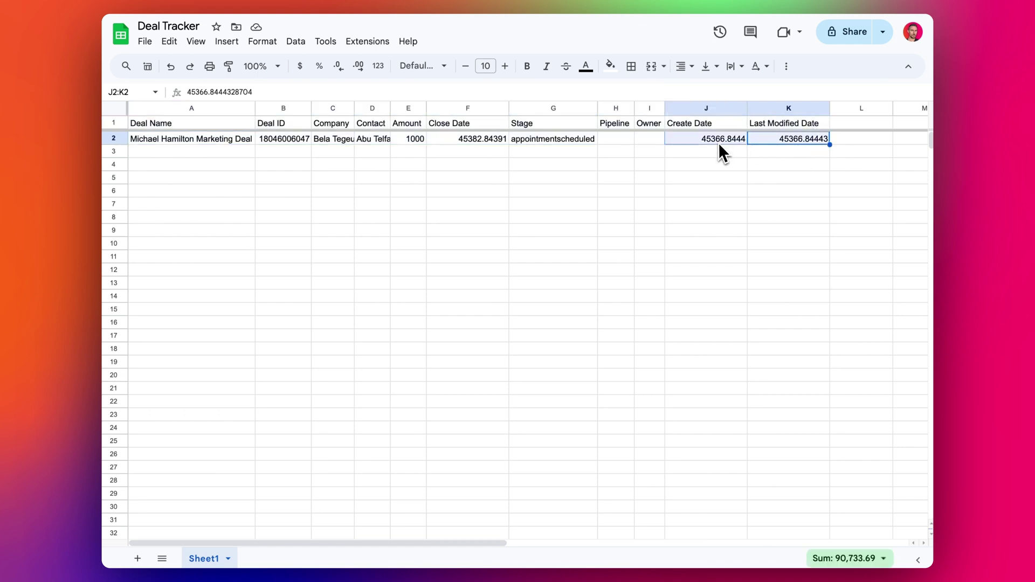
pyautogui.keyDown('super'); pyautogui.click(472, 141); pyautogui.keyUp('super')
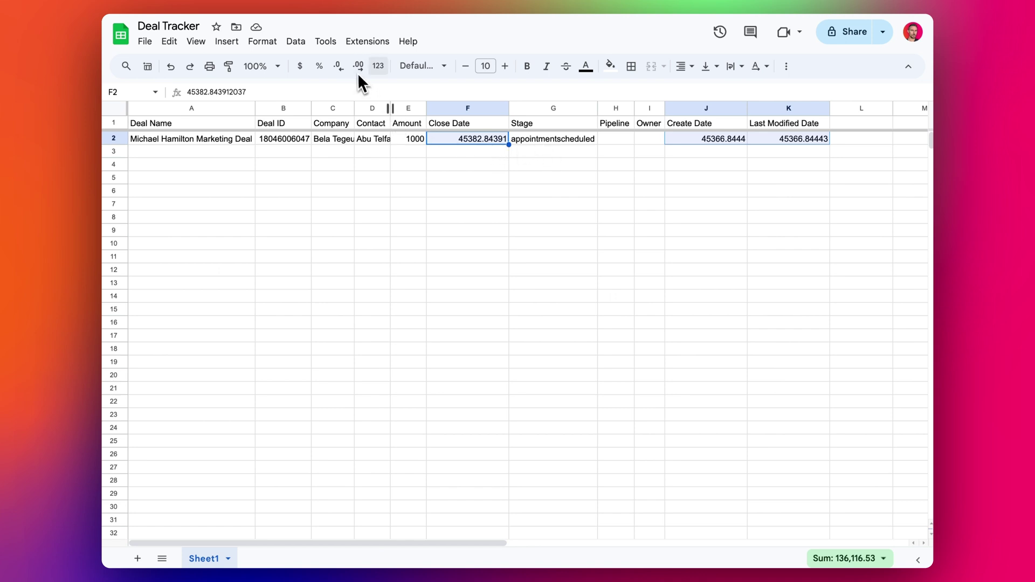
pyautogui.click(378, 67)
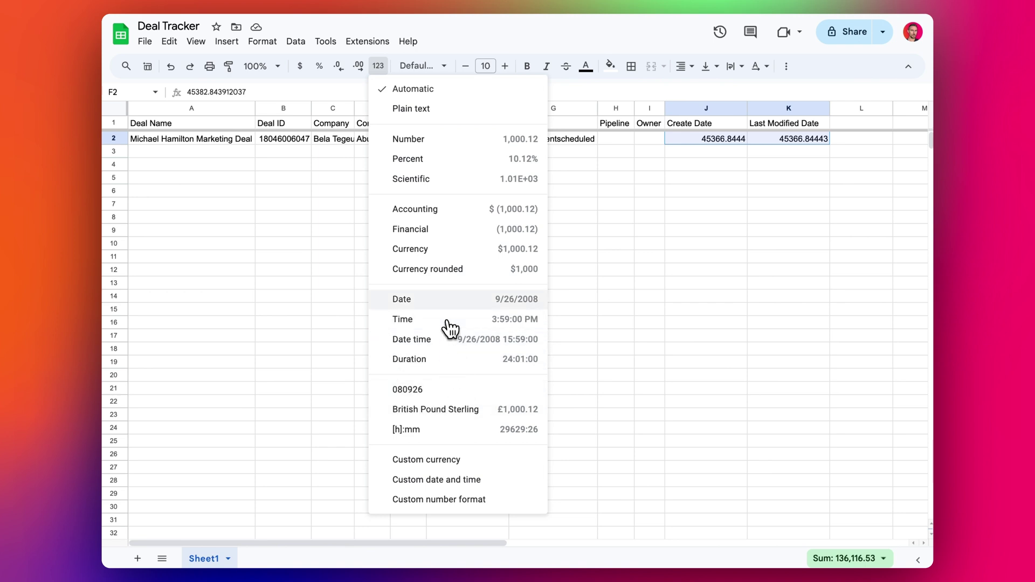
pyautogui.click(439, 299)
# Step: Reselect the Close Date through Last Modified Date columns, then the Create Date value
pyautogui.click(475, 148)
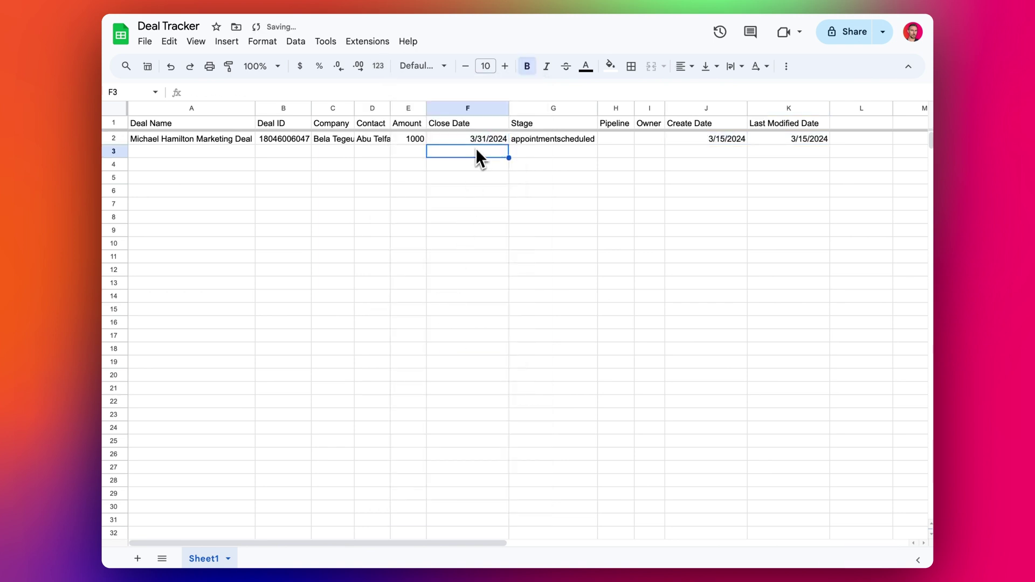
pyautogui.click(479, 137)
pyautogui.click(470, 108)
pyautogui.keyDown('shift'); pyautogui.click(789, 108); pyautogui.keyUp('shift')
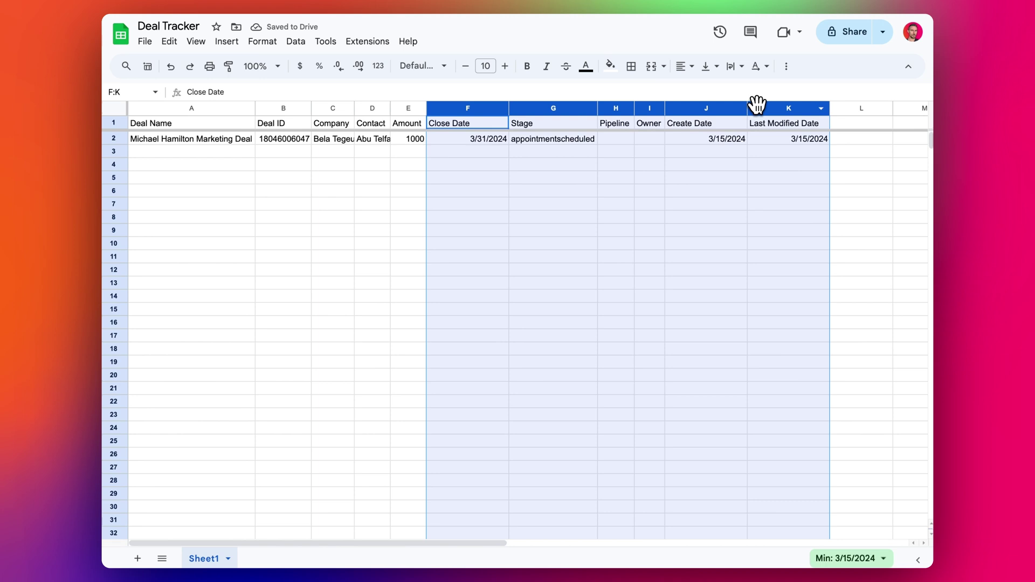
pyautogui.click(751, 151)
pyautogui.click(714, 139)
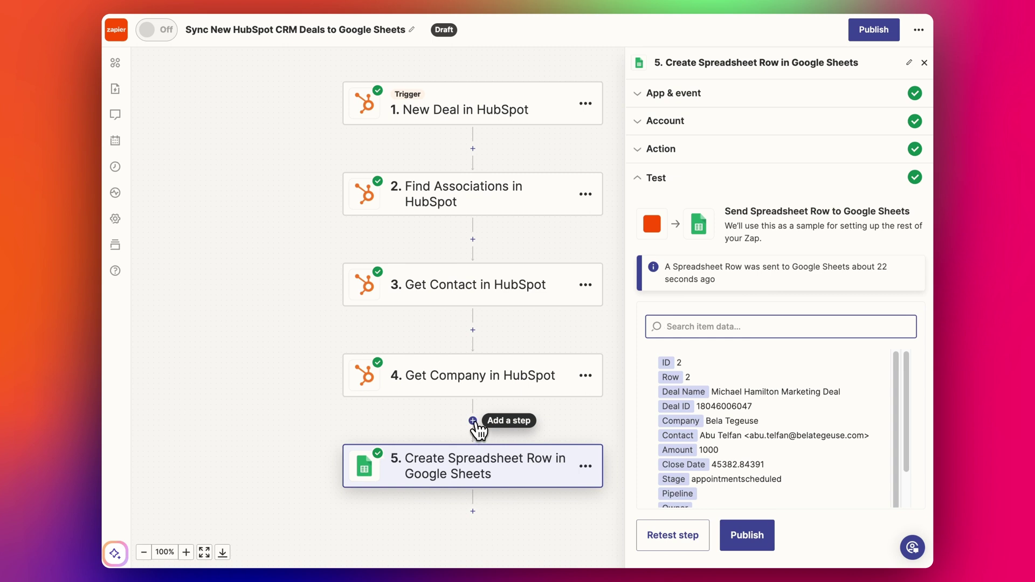
# Step: Remove the empty action step inserted after Get Company, restoring the five-step Zap
pyautogui.click(475, 423)
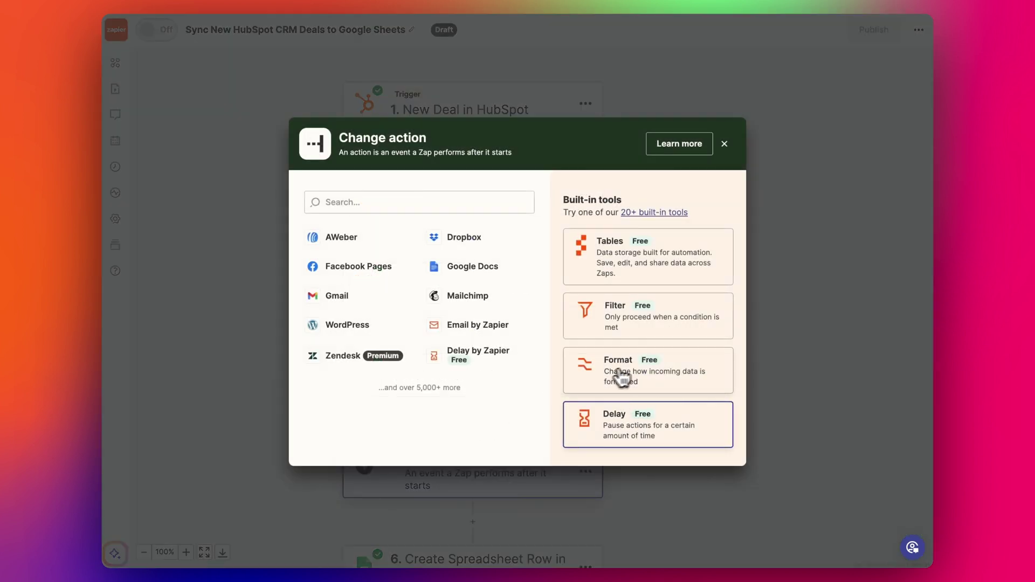
pyautogui.click(725, 143)
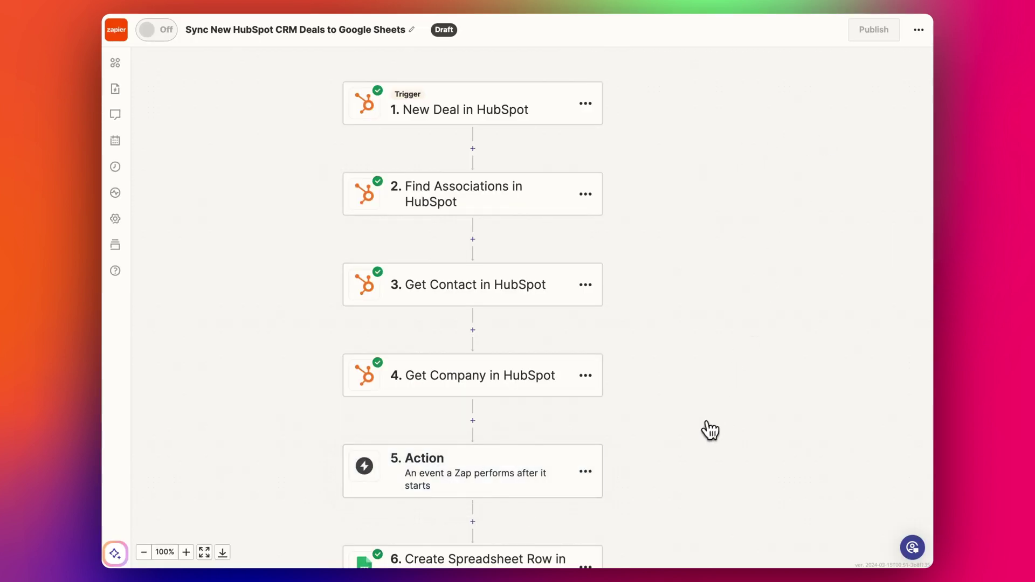
pyautogui.click(586, 471)
pyautogui.click(625, 528)
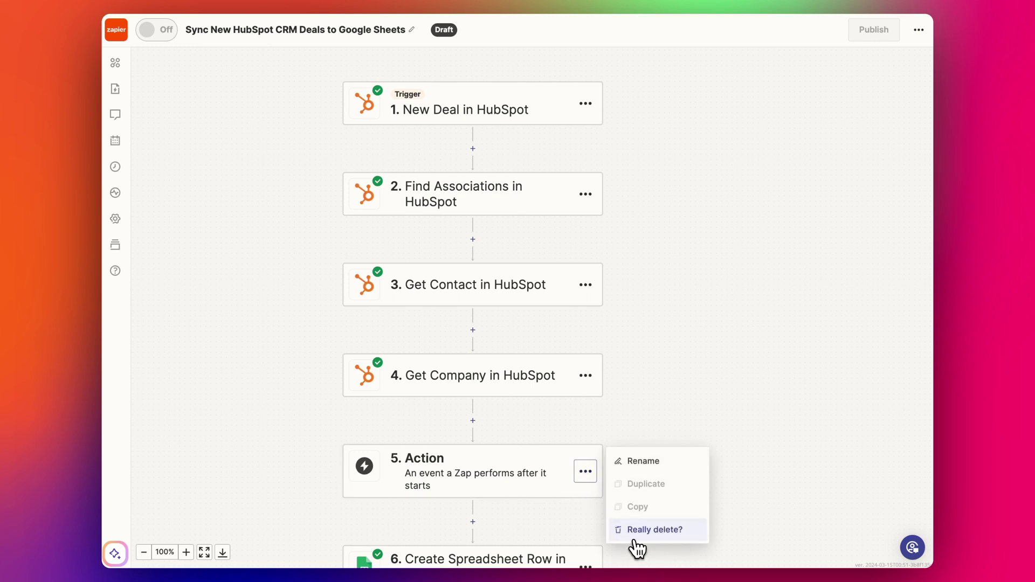
pyautogui.scroll(-3, 680, 377)
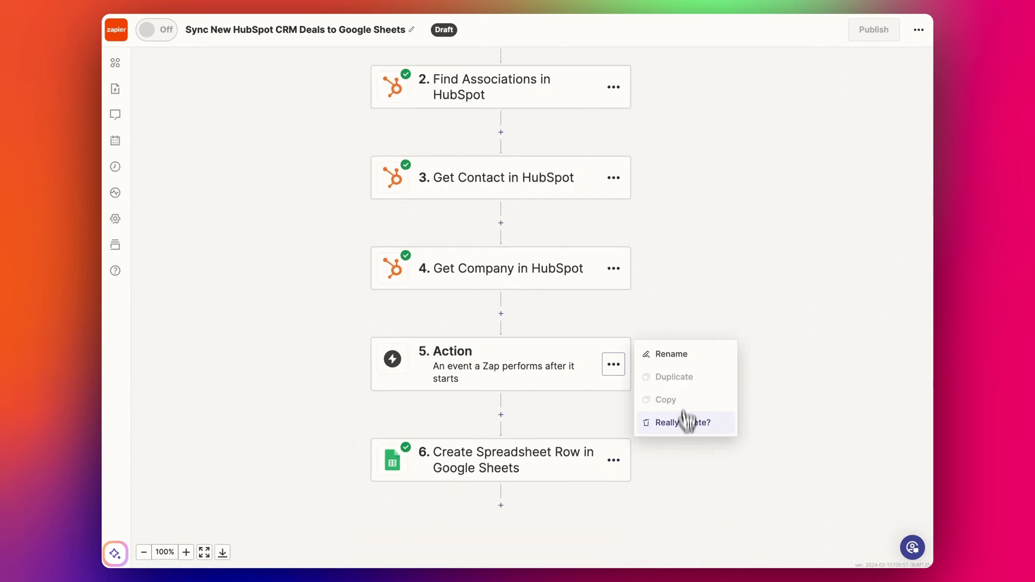
pyautogui.click(685, 421)
pyautogui.scroll(5, 662, 383)
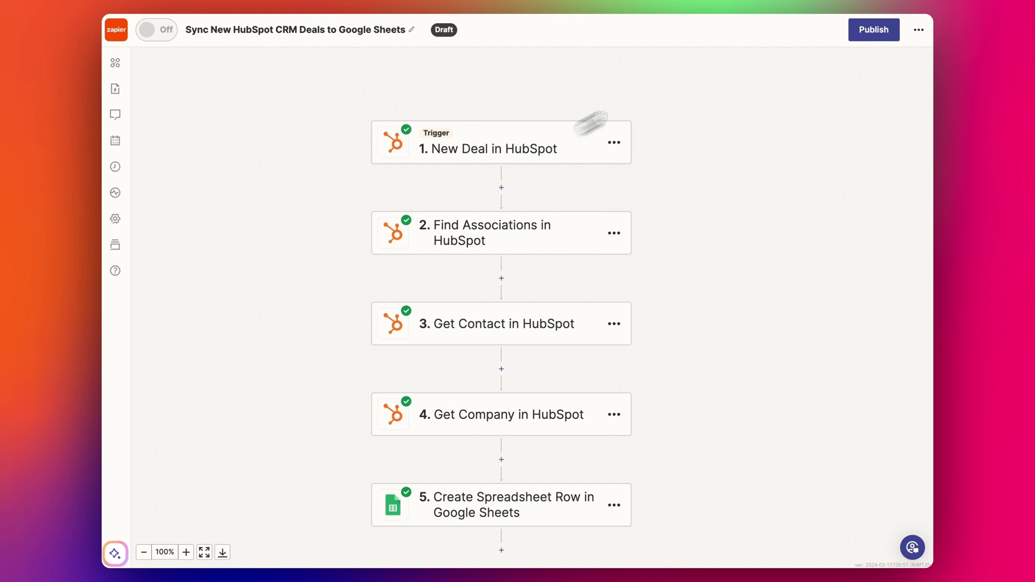
# Step: Publish the 'Sync New HubSpot CRM Deals to Google Sheets' Zap
pyautogui.click(879, 36)
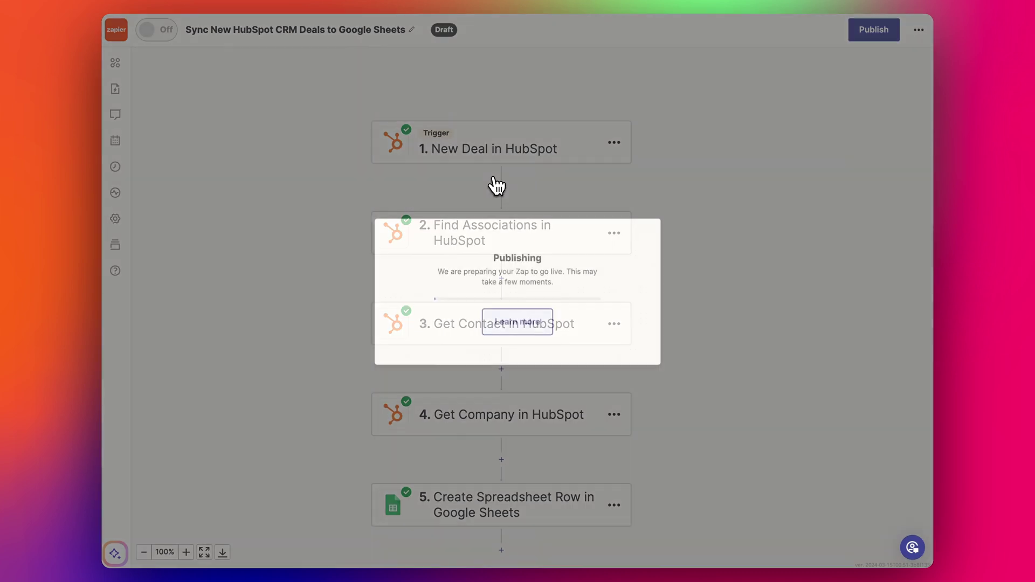